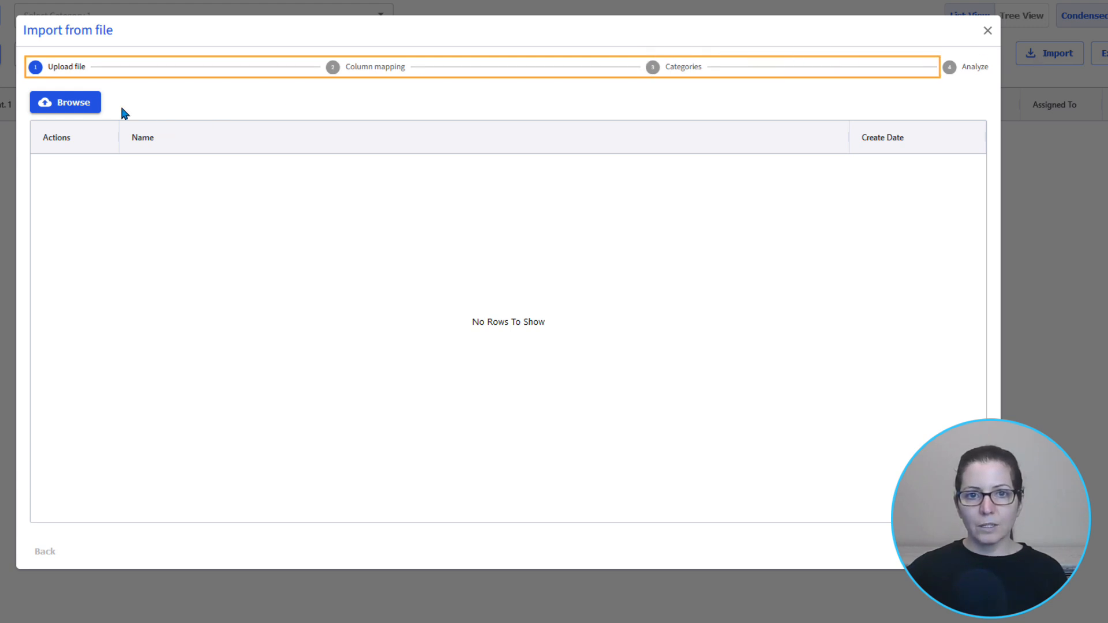
- Upload the Lakeside Grove BOQ.xlsx workbook as the file to import
{"action": "left_click", "coordinate": [85, 104]}
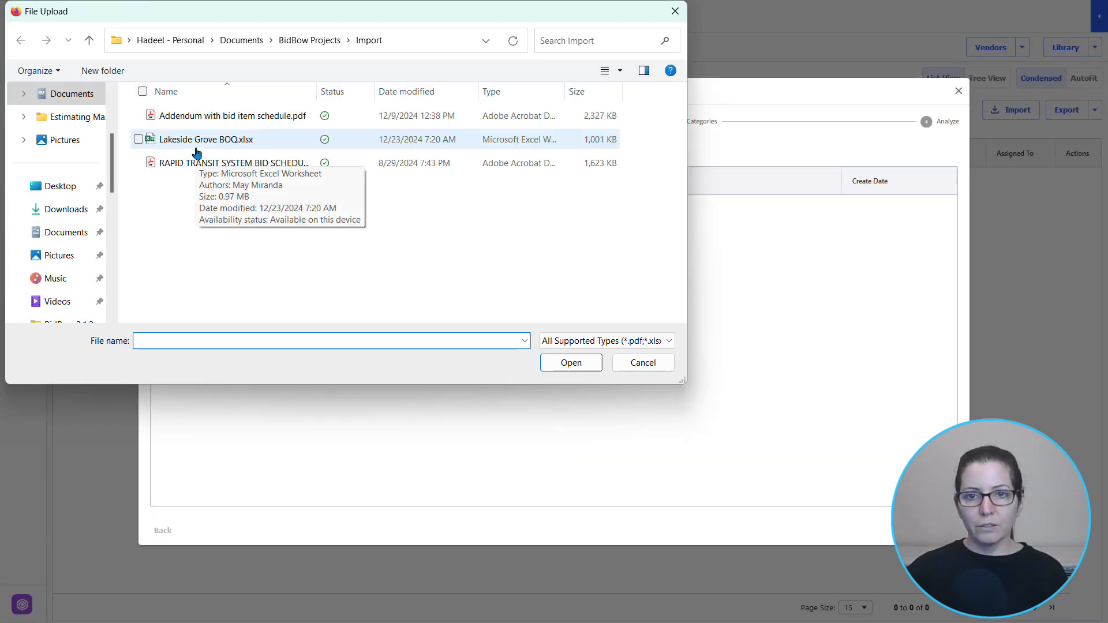
{"action": "left_click", "coordinate": [256, 143]}
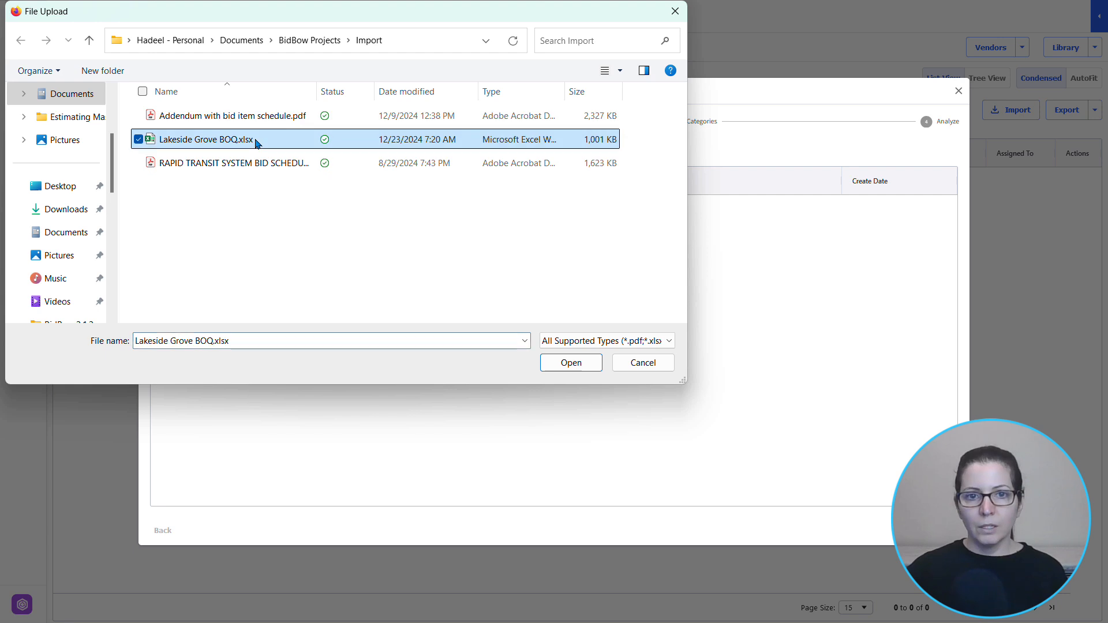
{"action": "left_click", "coordinate": [571, 362]}
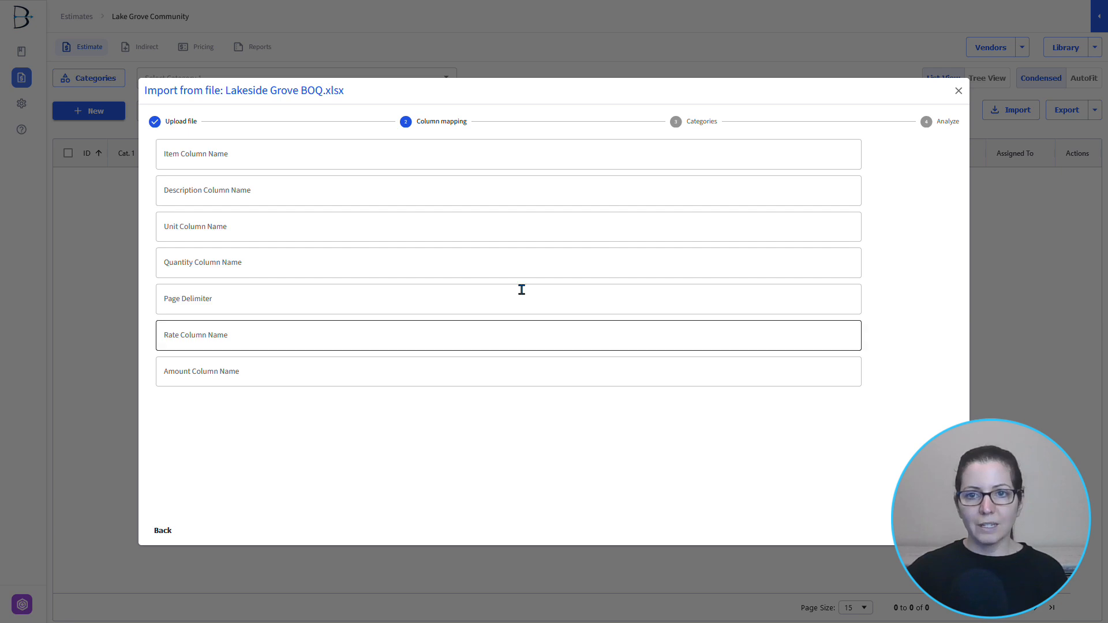
- Map the item, description, unit and quantity columns to Item, Item Description, Unit and Quantity
{"action": "left_click", "coordinate": [296, 162]}
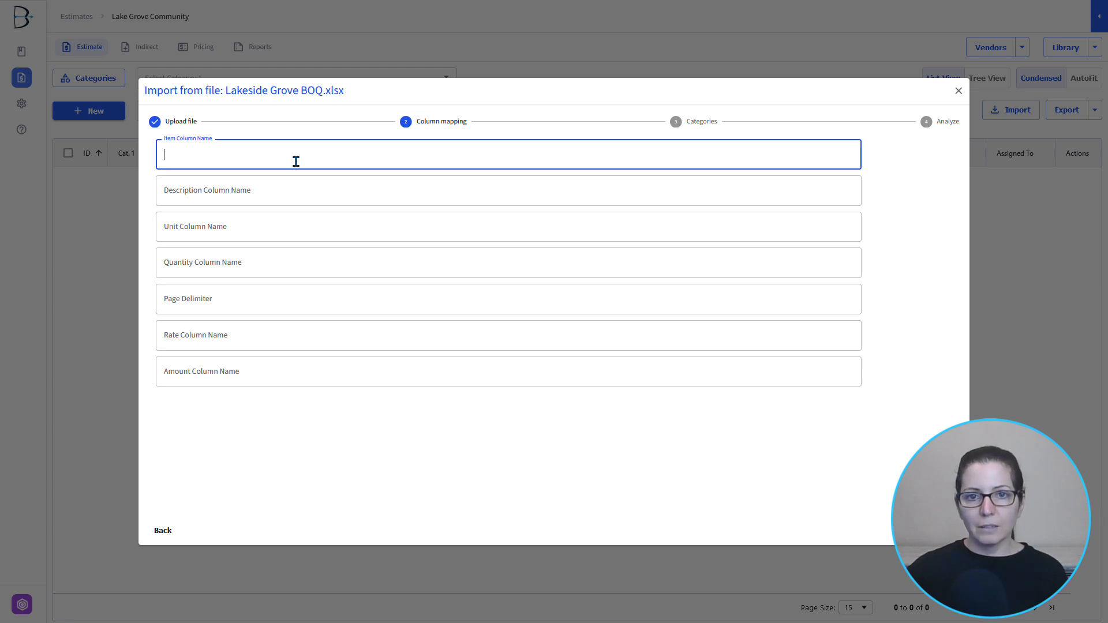
{"action": "type", "text": "Item"}
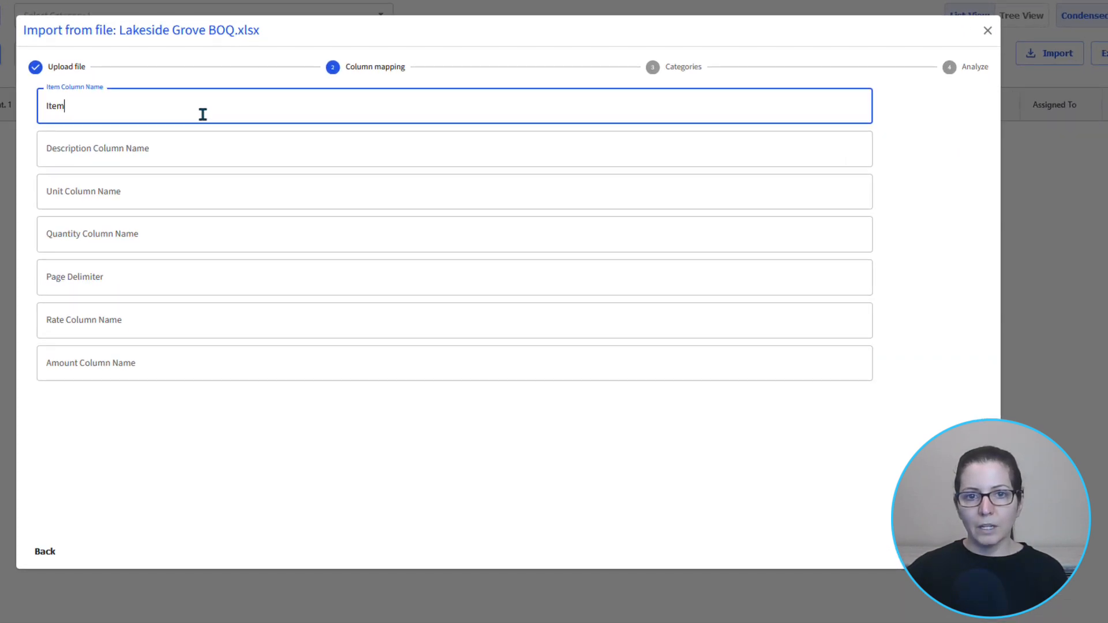
{"action": "key", "text": "Tab"}
{"action": "type", "text": "Item Description"}
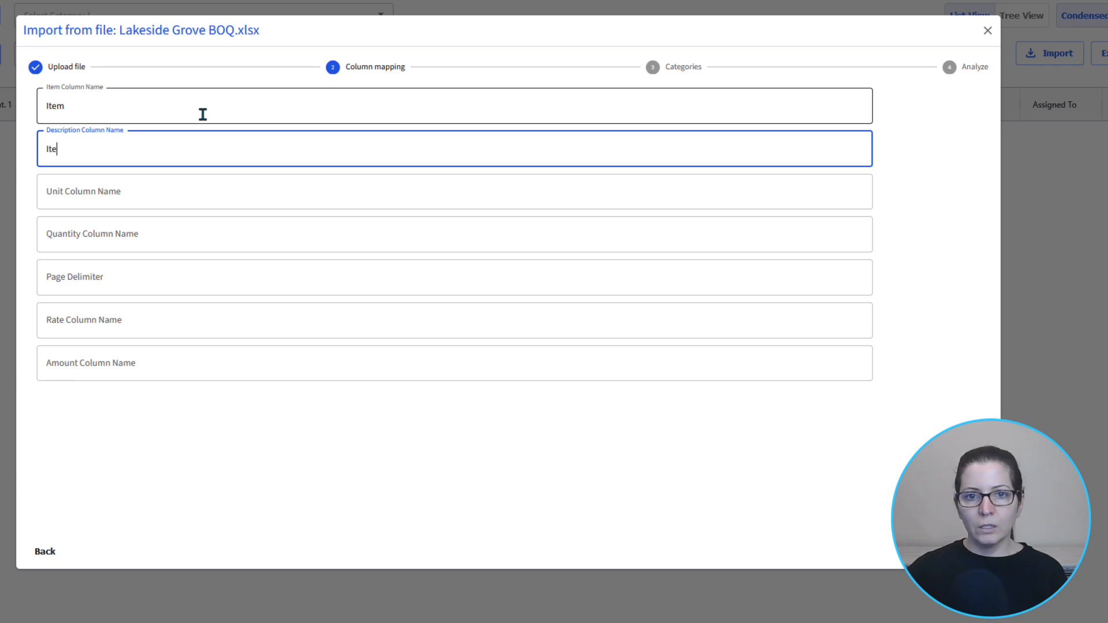
{"action": "key", "text": "Tab"}
{"action": "type", "text": "Unit"}
{"action": "key", "text": "Tab"}
{"action": "type", "text": "Quantity"}
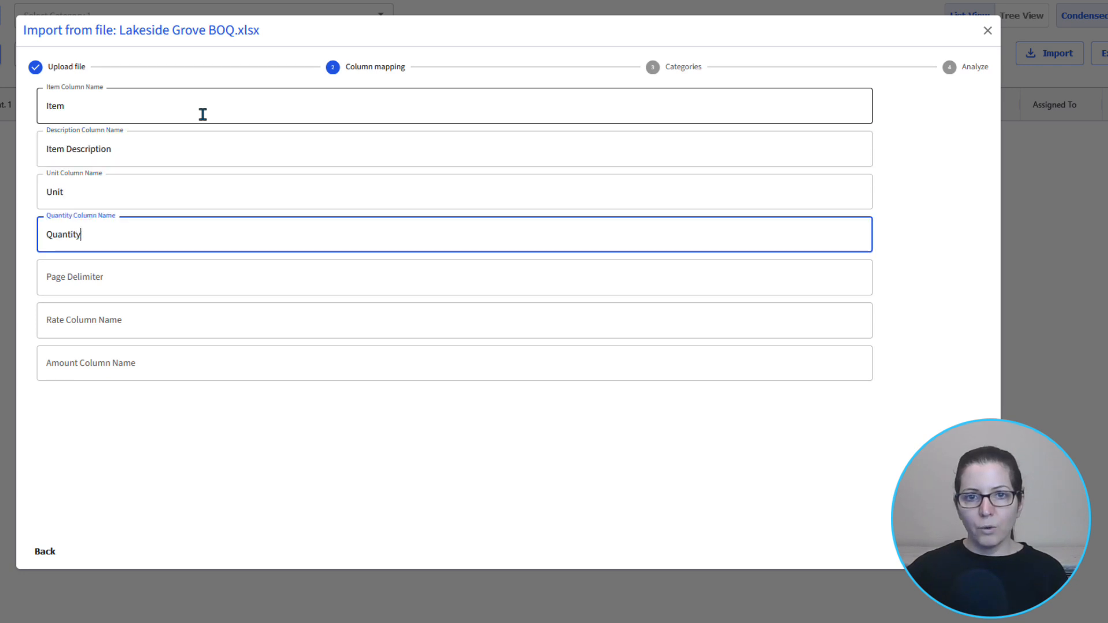
- Set the page delimiter to "Carried to Summary,Carried to Grand Summary" and map the rate and amount columns to Rate and Amount
{"action": "key", "text": "Tab"}
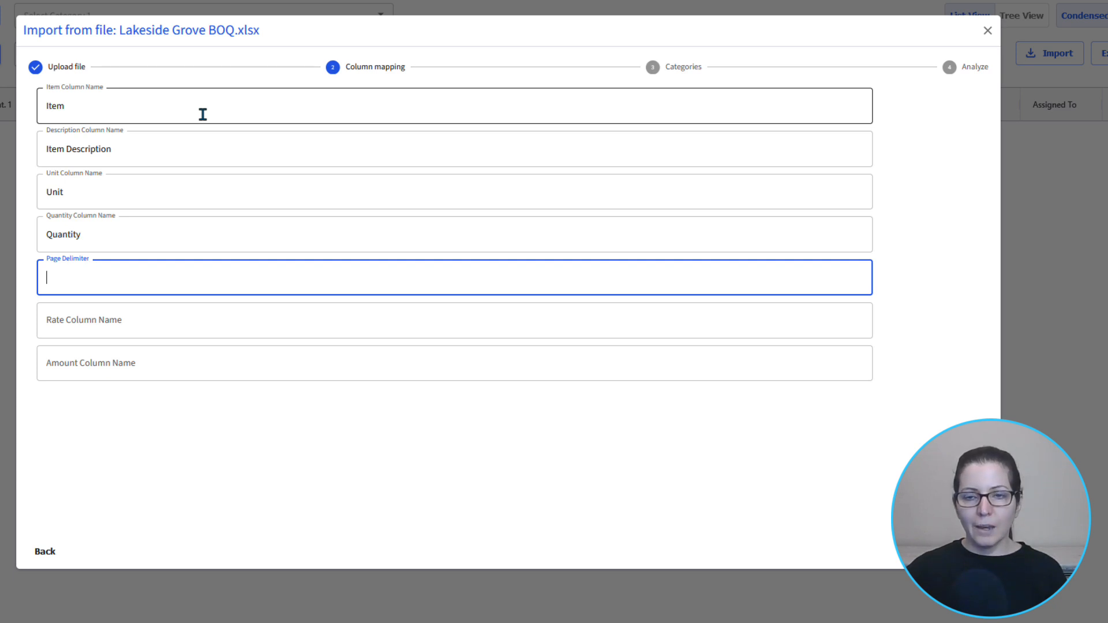
{"action": "type", "text": "Carried to"}
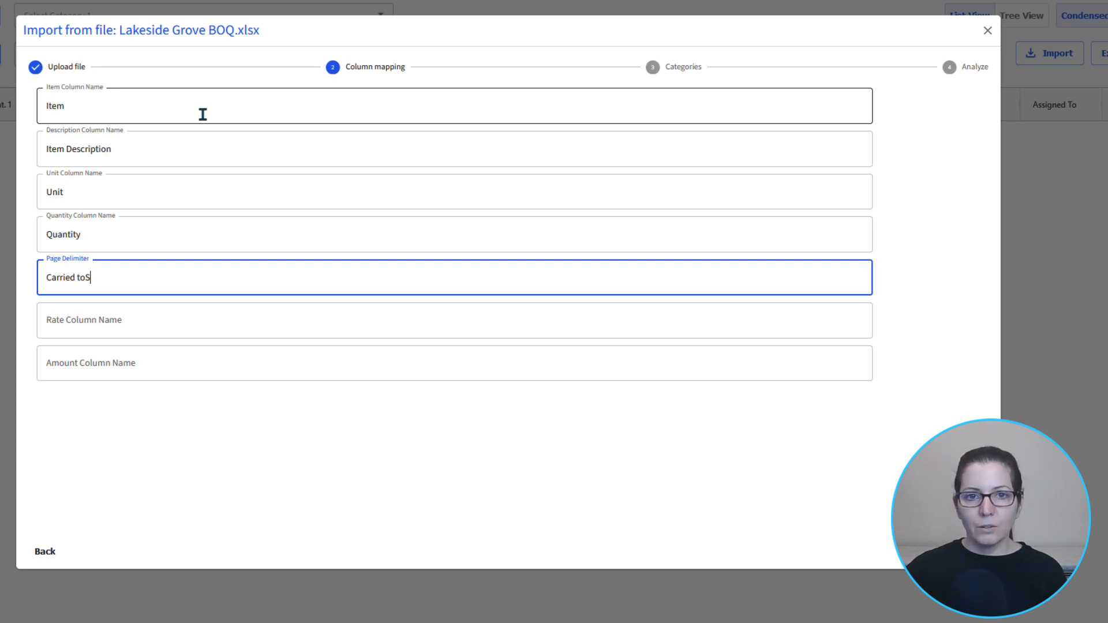
{"action": "type", "text": " Summary,Carried to Grand Summary"}
{"action": "key", "text": "Tab"}
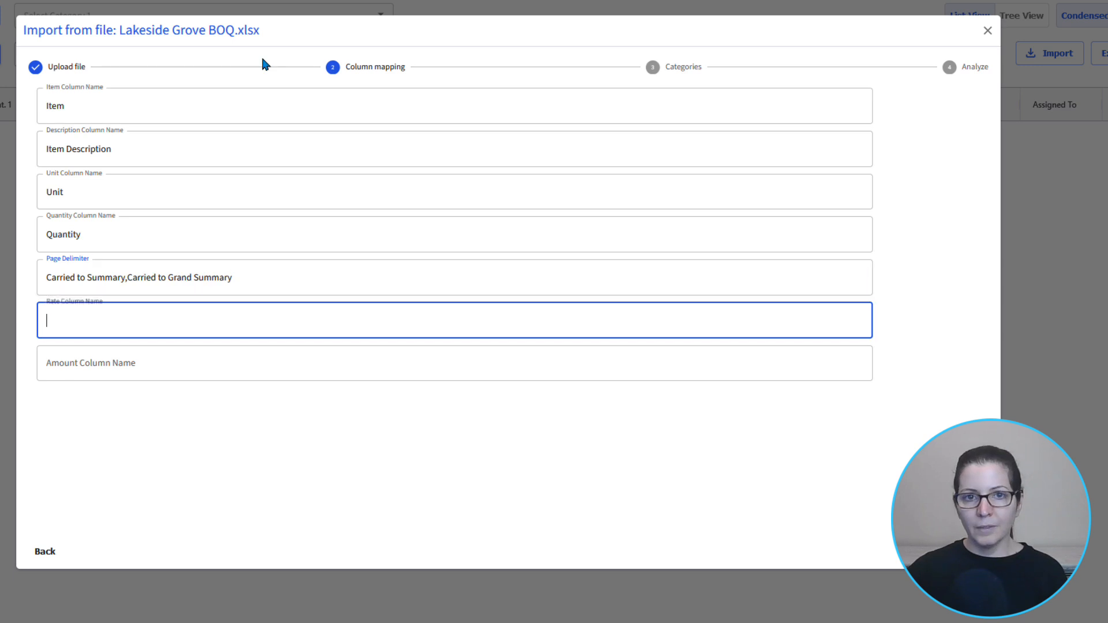
{"action": "type", "text": "Rate"}
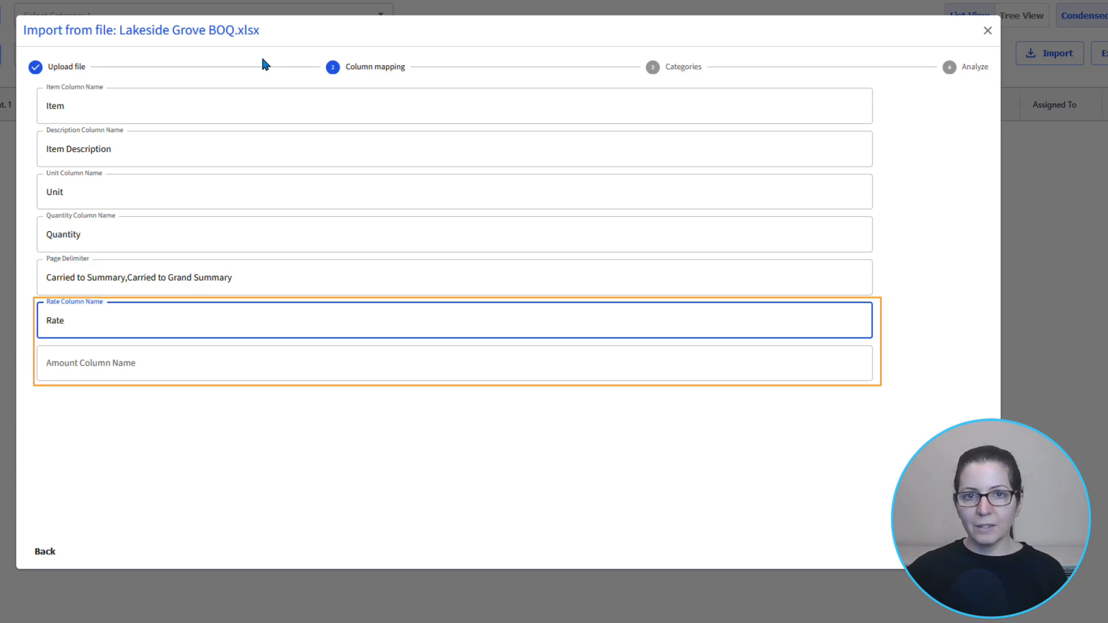
{"action": "key", "text": "Tab"}
{"action": "type", "text": "Amount"}
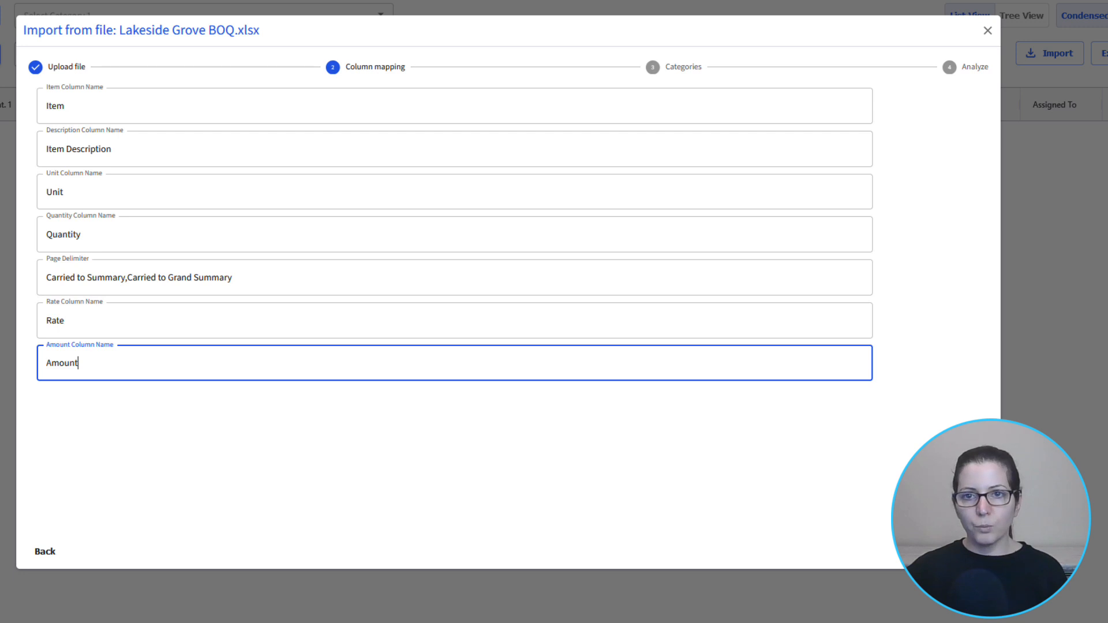
{"action": "key", "text": "Tab"}
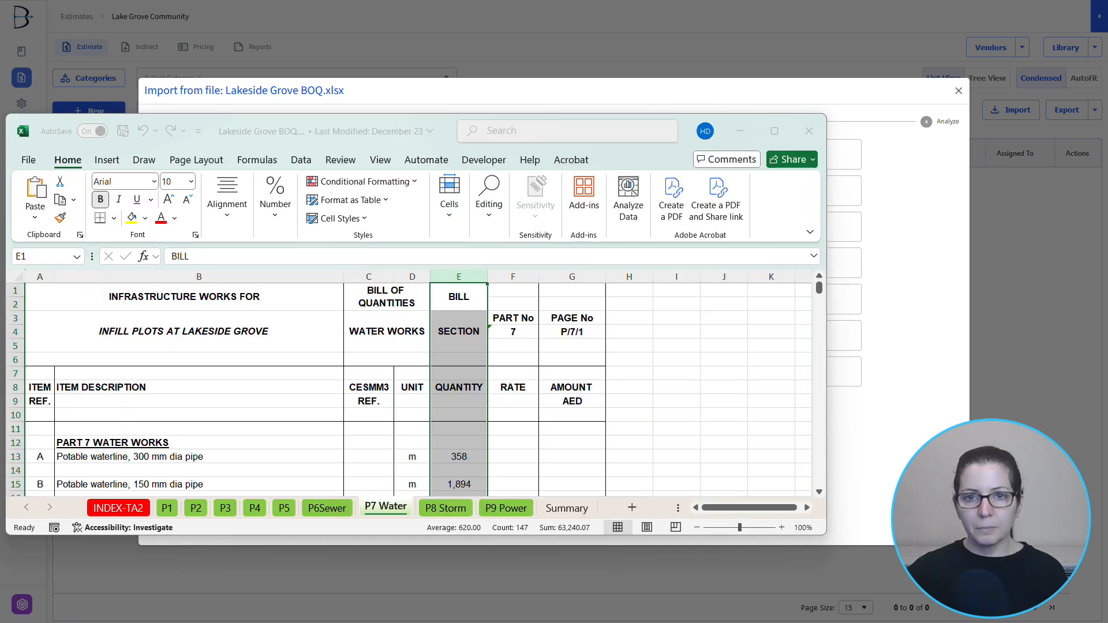
- Check the column headings on the workbook's P7 Water sheet in Excel and accept the column mapping in BidBow
{"action": "left_click_drag", "start_coordinate": [311, 126], "coordinate": [565, 106]}
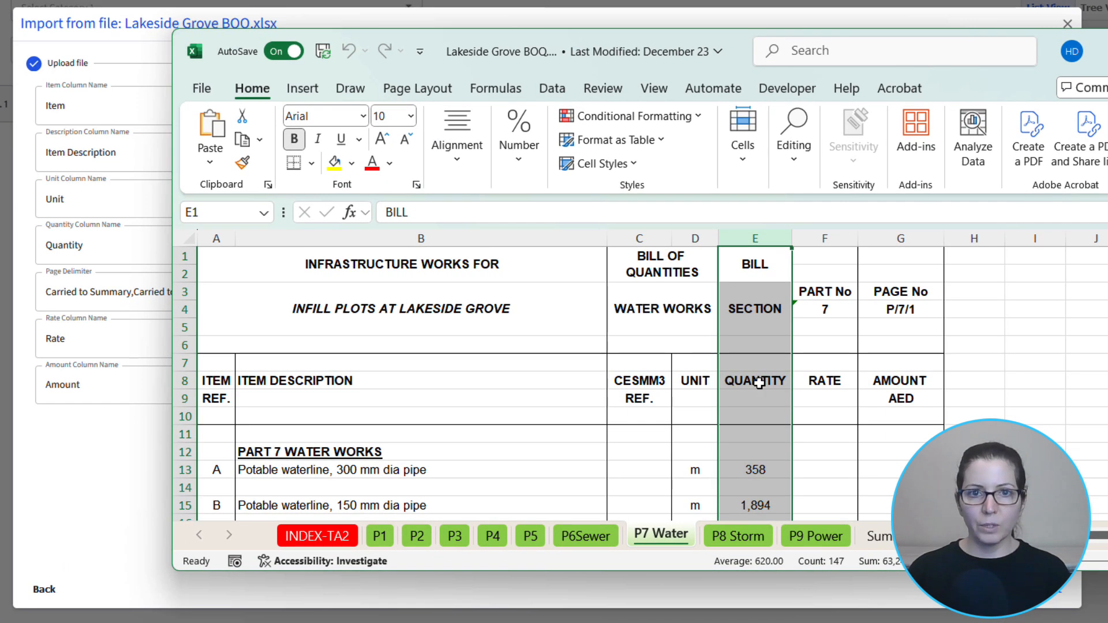
{"action": "scroll", "coordinate": [759, 382], "scroll_direction": "down", "scroll_amount": 1}
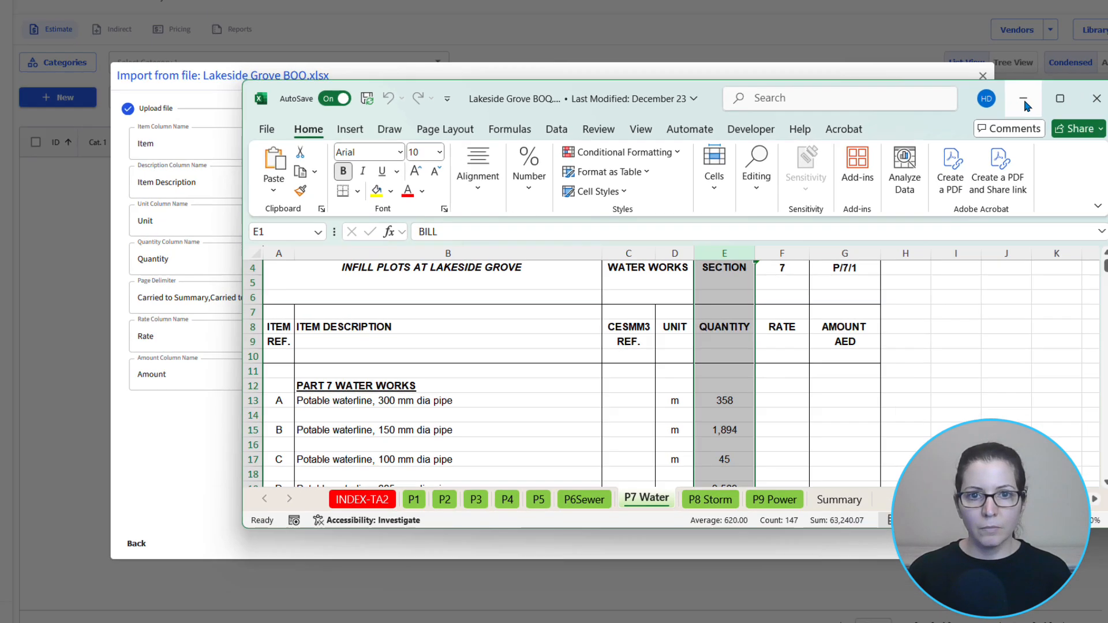
{"action": "left_click", "coordinate": [1025, 100]}
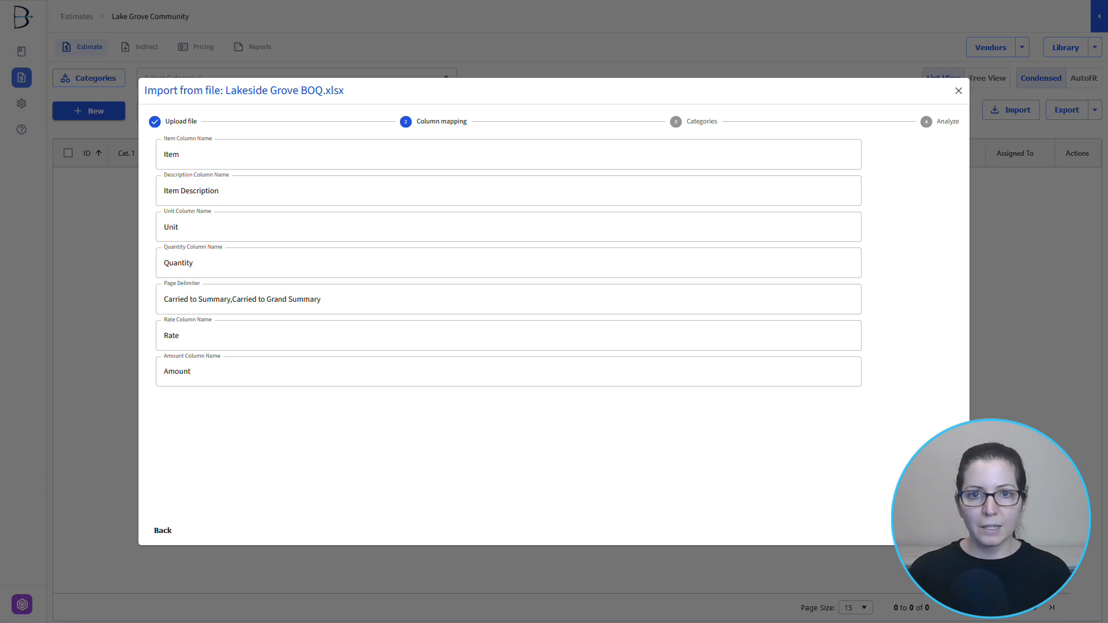
{"action": "left_click", "coordinate": [944, 530]}
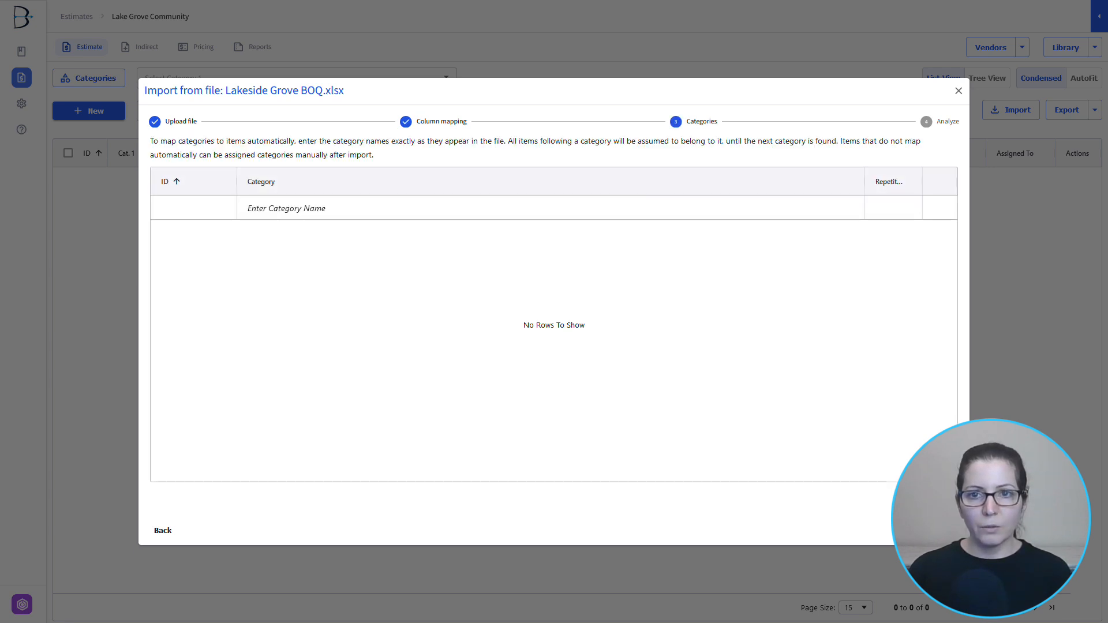
- Switch to Excel and examine the part headings on sheets P1 and P2, returning to the import
{"action": "key", "text": "alt+Tab"}
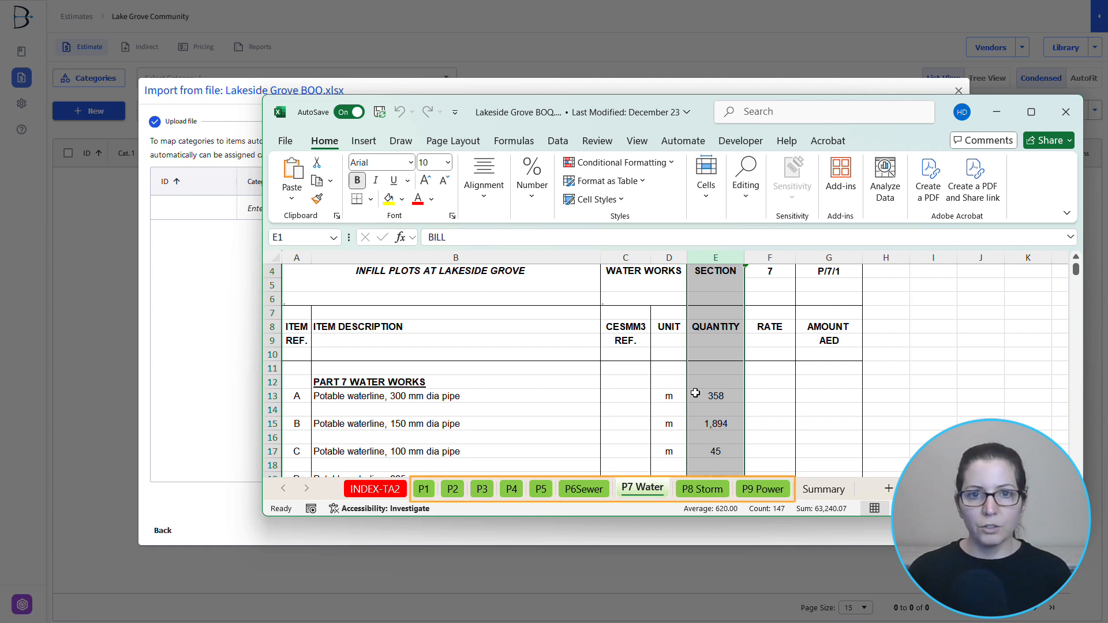
{"action": "left_click", "coordinate": [424, 489]}
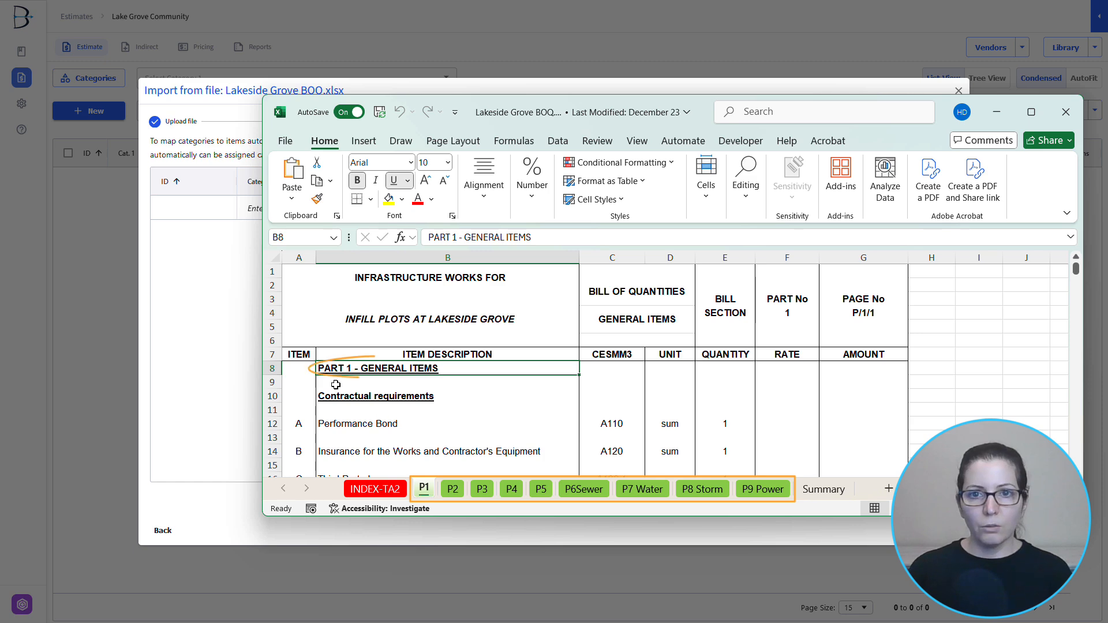
{"action": "scroll", "coordinate": [444, 392], "scroll_direction": "down", "scroll_amount": 1}
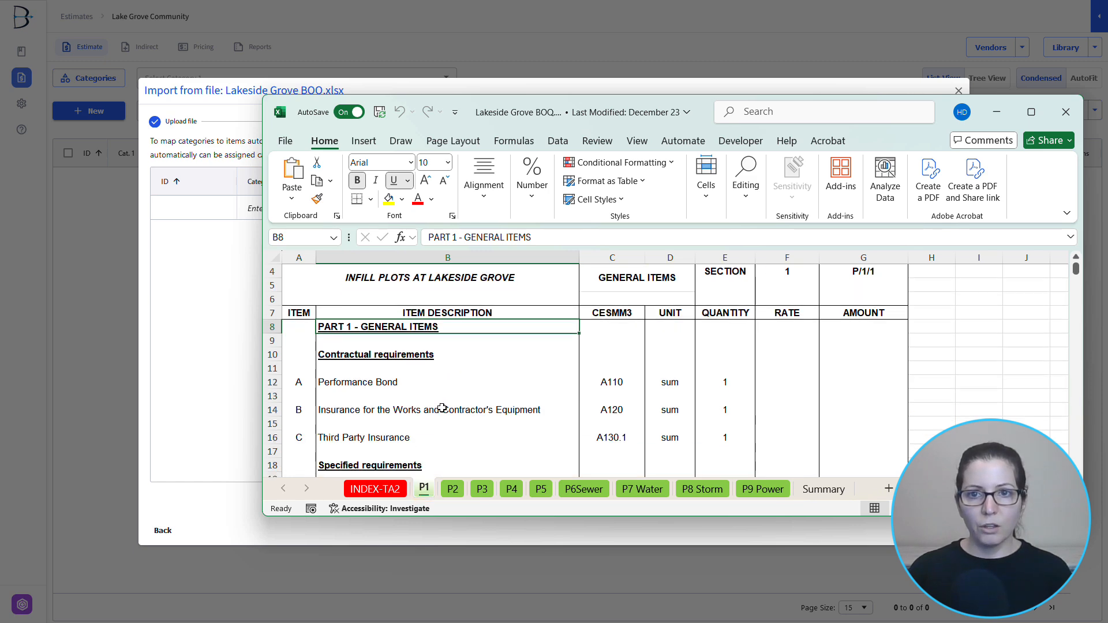
{"action": "left_click", "coordinate": [453, 489]}
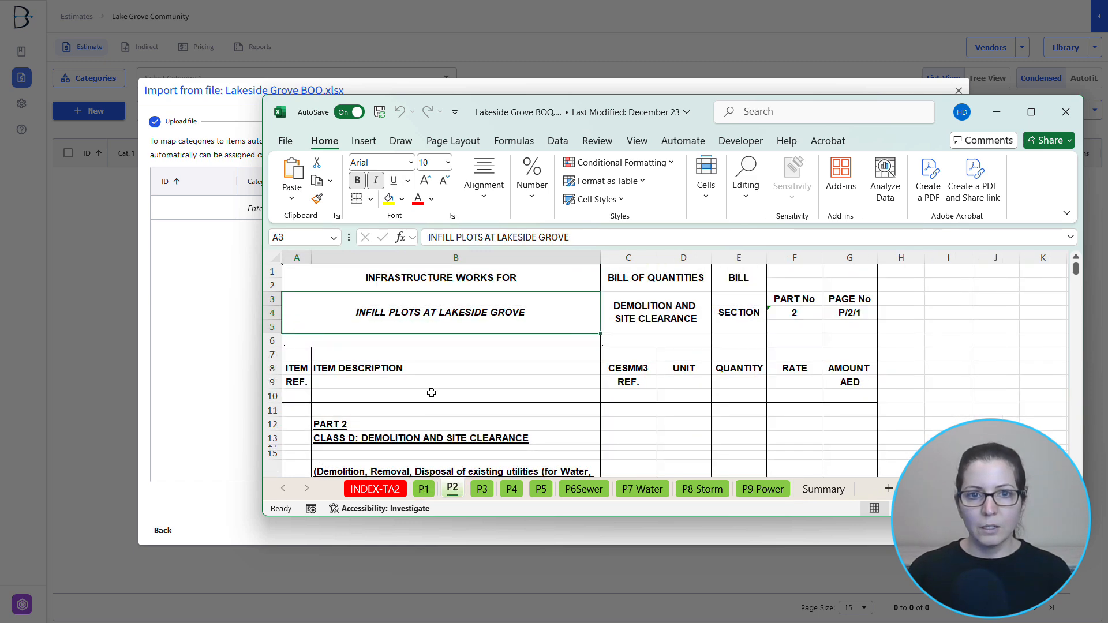
{"action": "scroll", "coordinate": [431, 398], "scroll_direction": "down", "scroll_amount": 3}
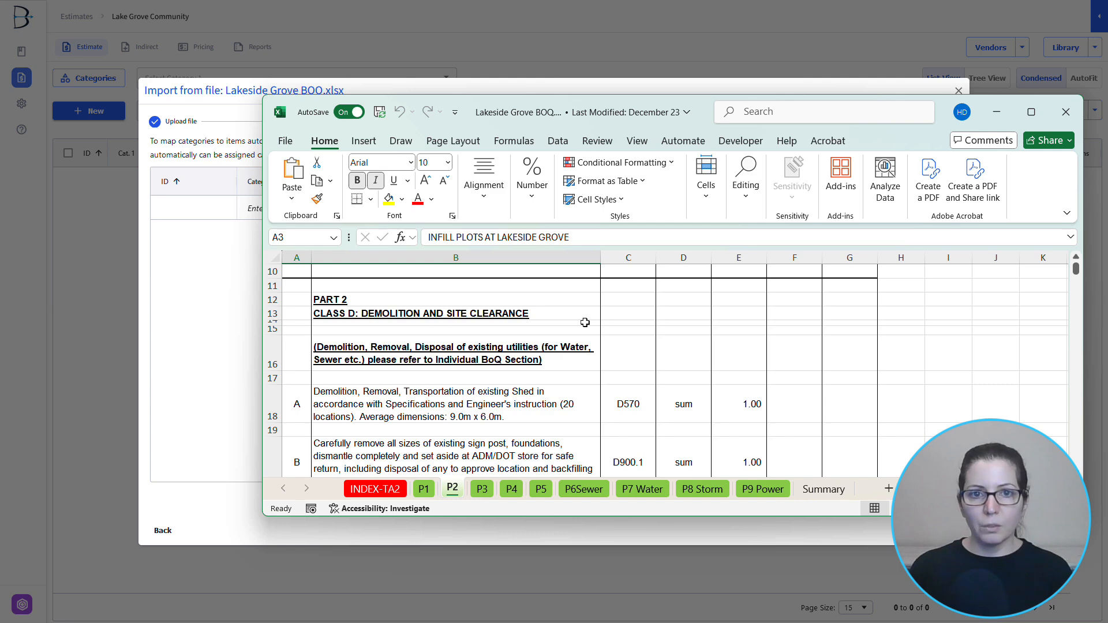
{"action": "left_click", "coordinate": [996, 112]}
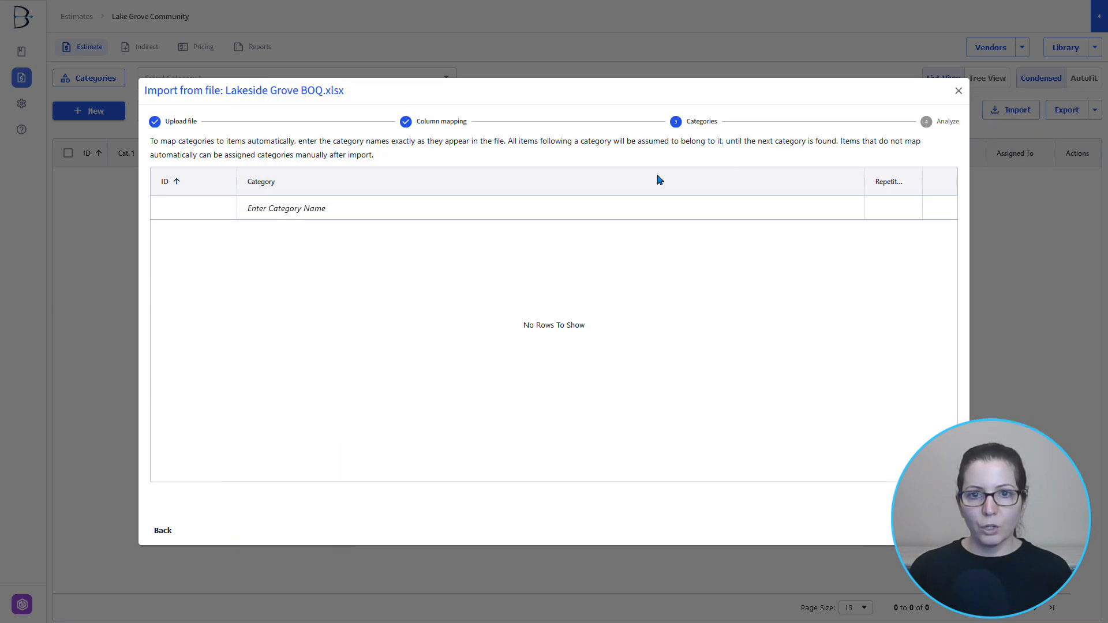
- Add the import categories PART 1, PART 2 and PART 3
{"action": "left_click", "coordinate": [283, 209]}
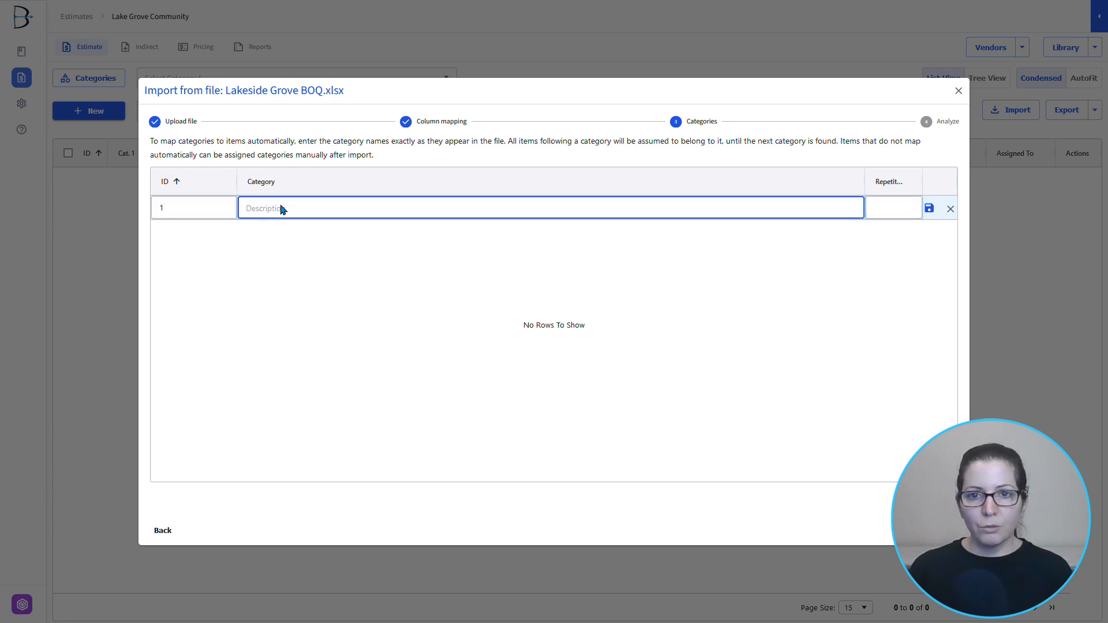
{"action": "type", "text": "PART 1"}
{"action": "key", "text": "Return"}
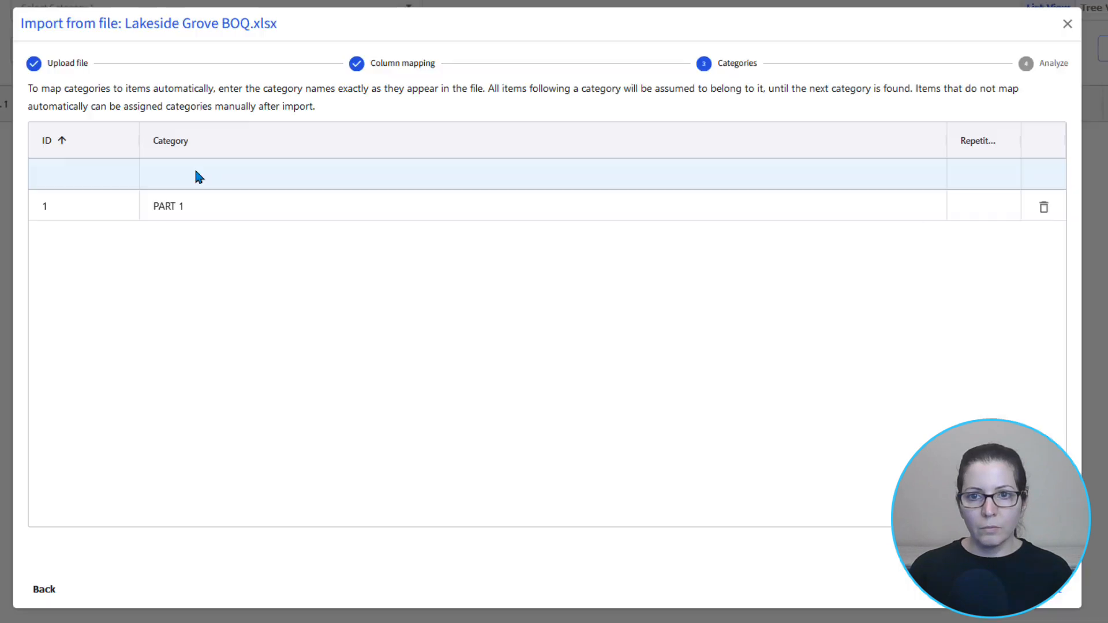
{"action": "left_click", "coordinate": [277, 205]}
{"action": "type", "text": "PART 2"}
{"action": "key", "text": "Return"}
{"action": "left_click", "coordinate": [275, 205]}
{"action": "type", "text": "PART 3"}
{"action": "key", "text": "Return"}
- Add the import categories PART 4, PART 5 and PART 6
{"action": "left_click", "coordinate": [276, 204]}
{"action": "type", "text": "PART 4"}
{"action": "key", "text": "Return"}
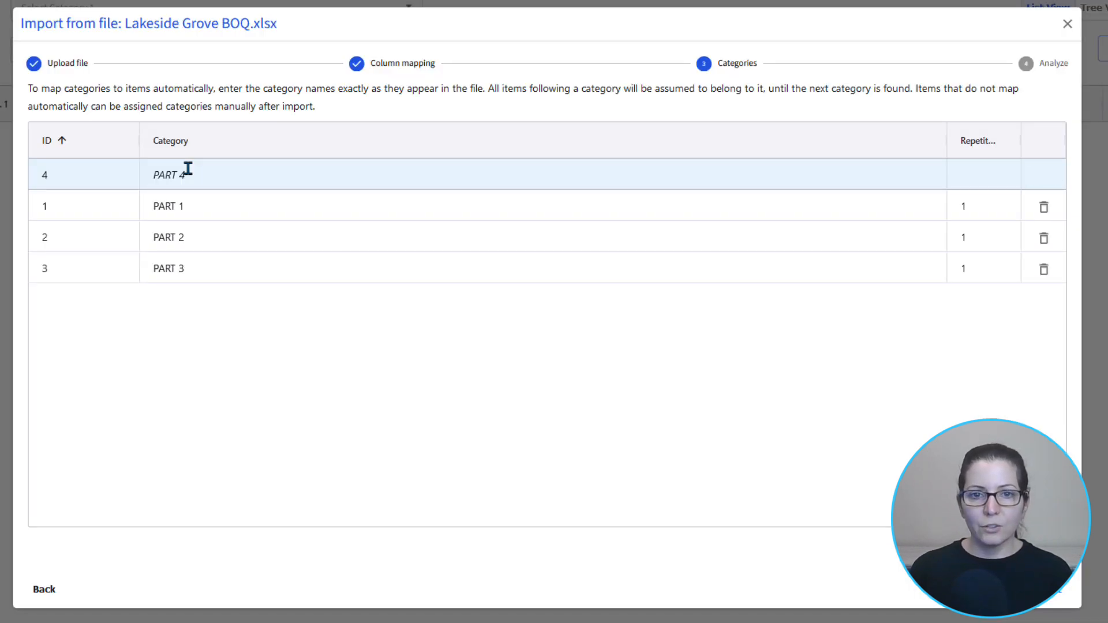
{"action": "left_click", "coordinate": [189, 169]}
{"action": "type", "text": "PART 5"}
{"action": "key", "text": "Return"}
{"action": "left_click", "coordinate": [188, 169]}
{"action": "type", "text": "PART 6"}
{"action": "key", "text": "Return"}
- Add the import categories PART 7, PART 8 and PART 9
{"action": "type", "text": "PART 7"}
{"action": "key", "text": "Return"}
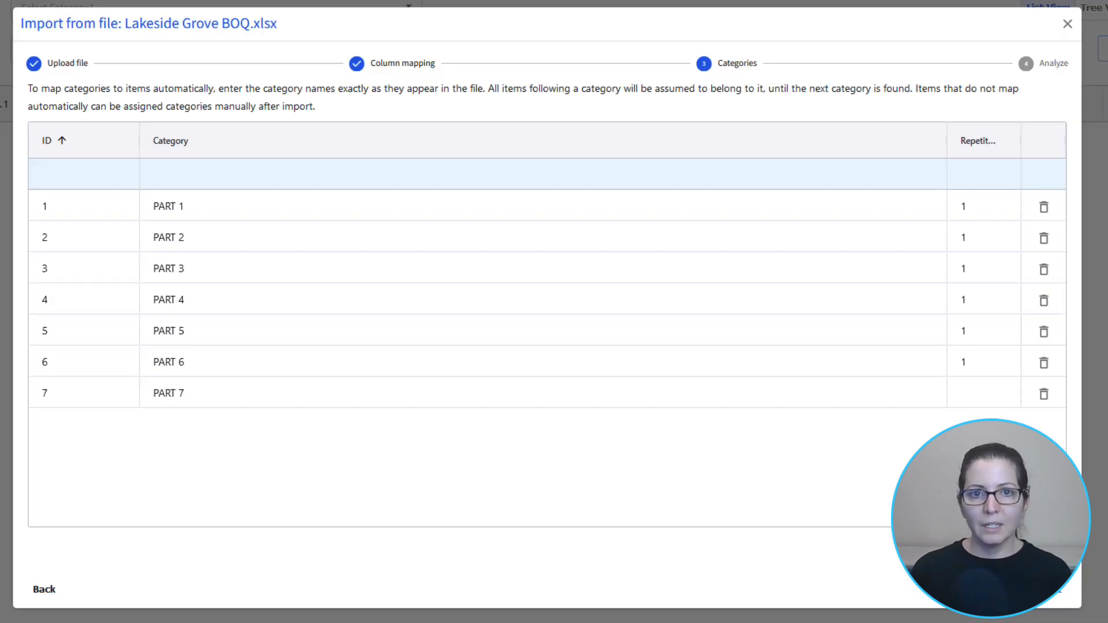
{"action": "left_click", "coordinate": [188, 169]}
{"action": "type", "text": "PART 8"}
{"action": "key", "text": "Return"}
{"action": "left_click", "coordinate": [189, 169]}
{"action": "type", "text": "PART 9"}
{"action": "key", "text": "Return"}
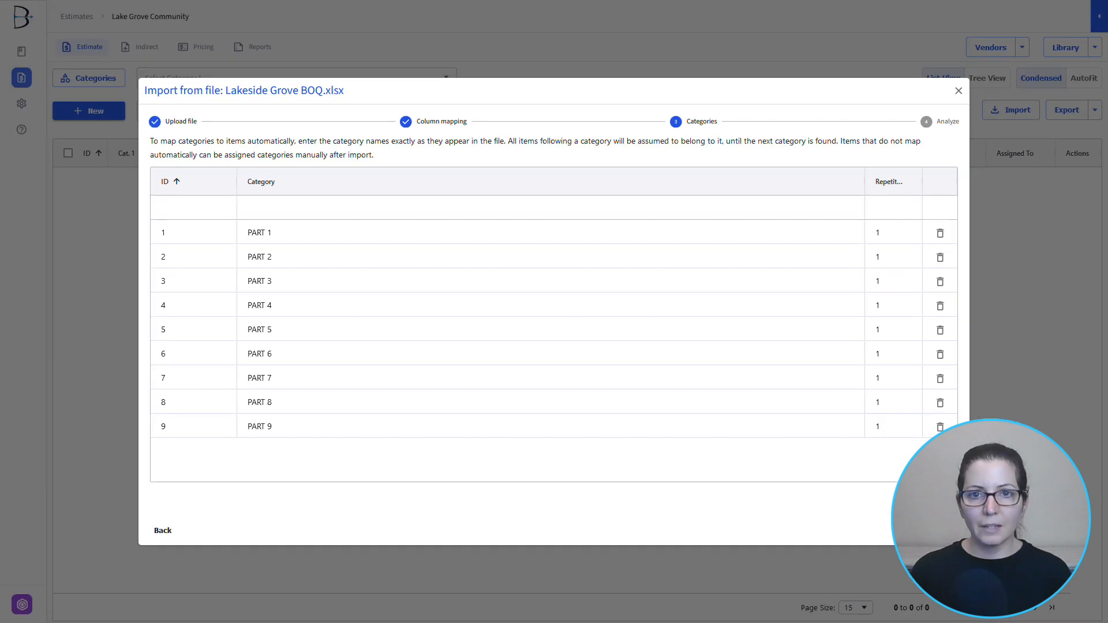
- Review the PART 2 heading and its items on sheet P2 in Excel, and run the import analysis in BidBow
{"action": "key", "text": "alt+Tab"}
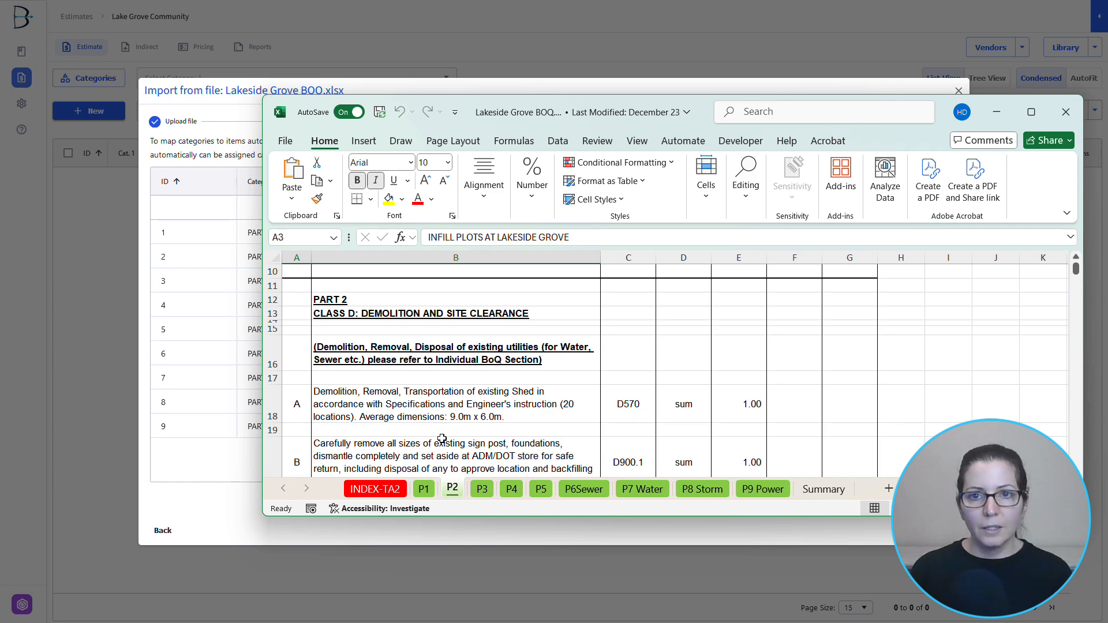
{"action": "scroll", "coordinate": [440, 439], "scroll_direction": "down", "scroll_amount": 3}
{"action": "scroll", "coordinate": [441, 448], "scroll_direction": "down", "scroll_amount": 1}
{"action": "scroll", "coordinate": [415, 392], "scroll_direction": "up", "scroll_amount": 4}
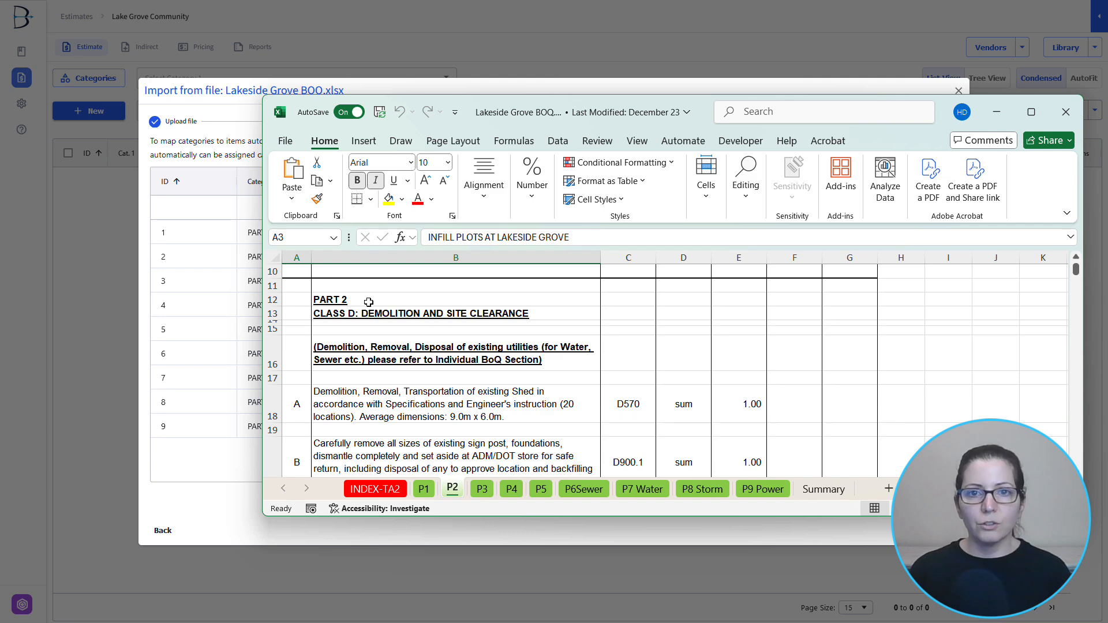
{"action": "left_click", "coordinate": [996, 112]}
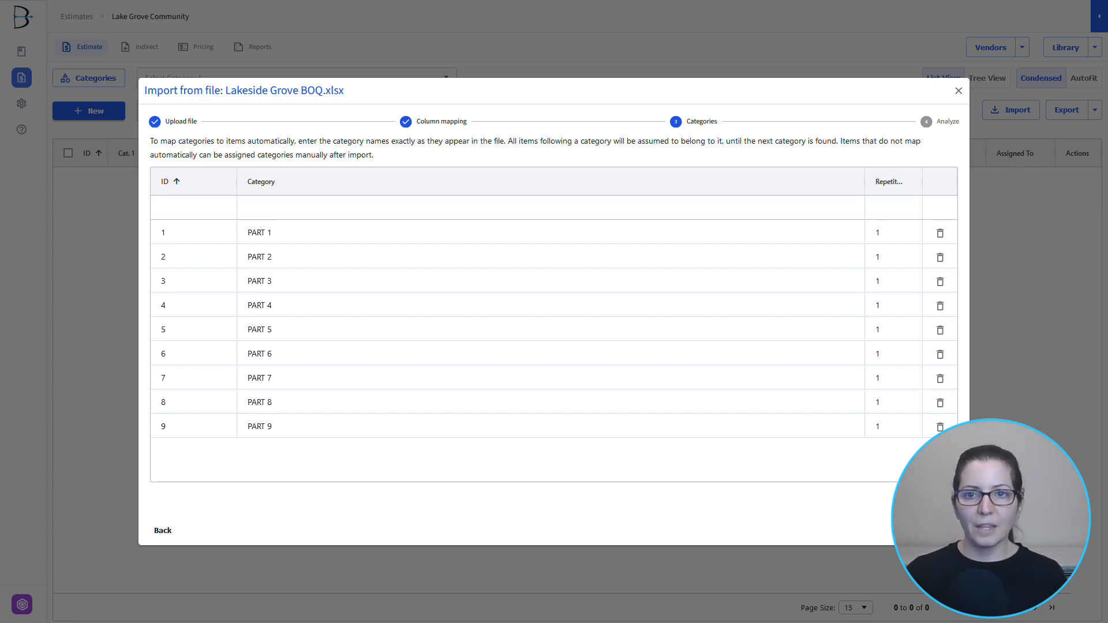
{"action": "left_click", "coordinate": [945, 530]}
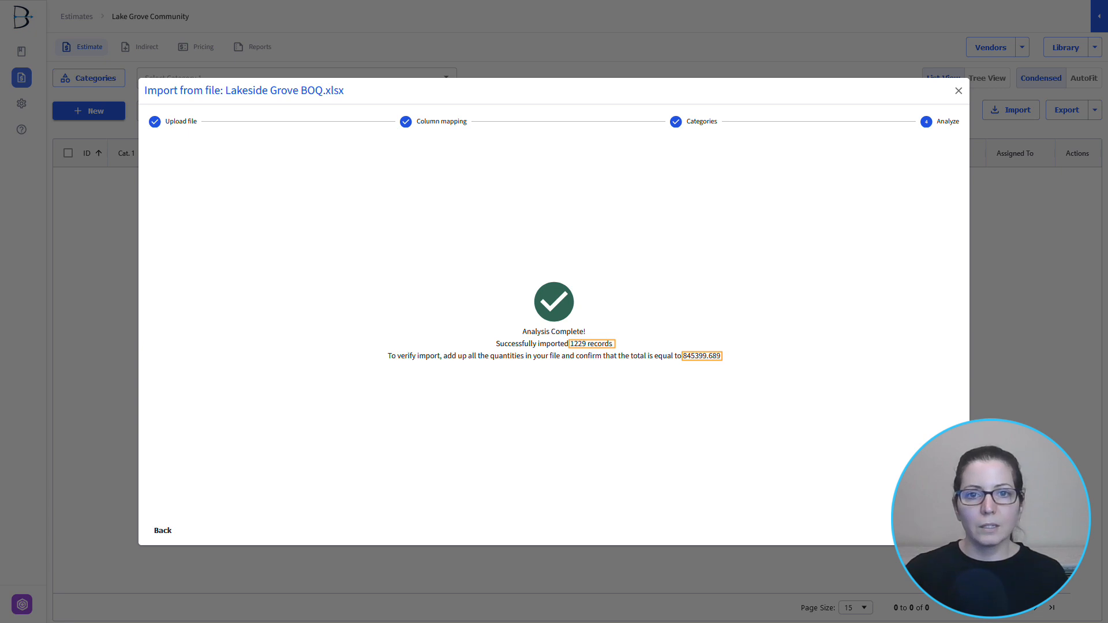
- Check the quantity column on sheet P2 in Excel and finish the import into the estimate
{"action": "key", "text": "alt+Tab"}
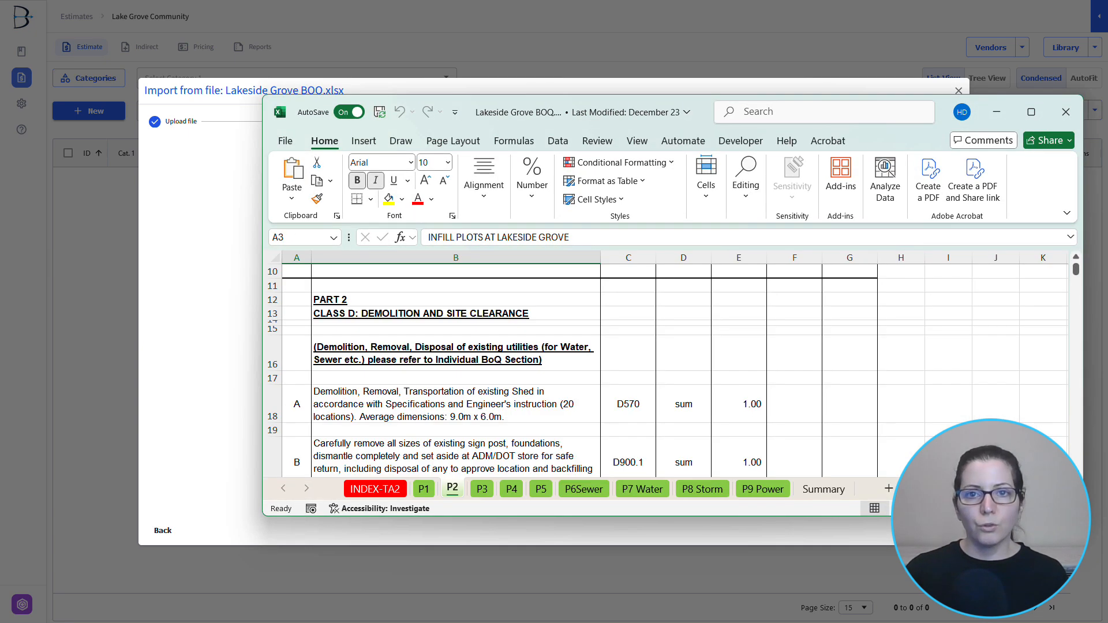
{"action": "scroll", "coordinate": [717, 372], "scroll_direction": "up", "scroll_amount": 3}
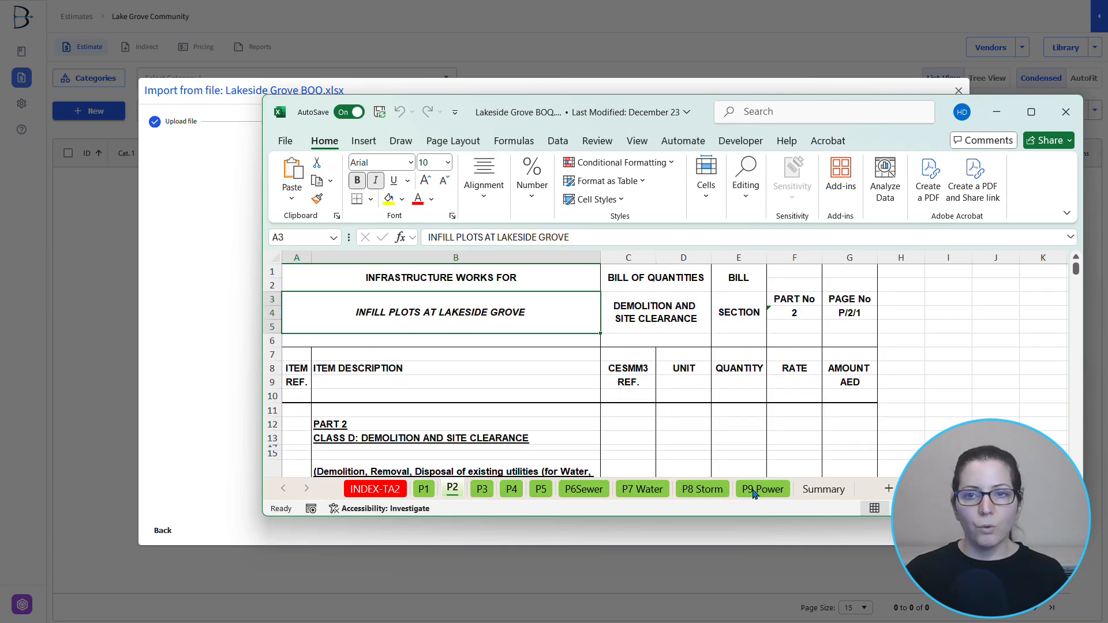
{"action": "left_click", "coordinate": [1000, 115]}
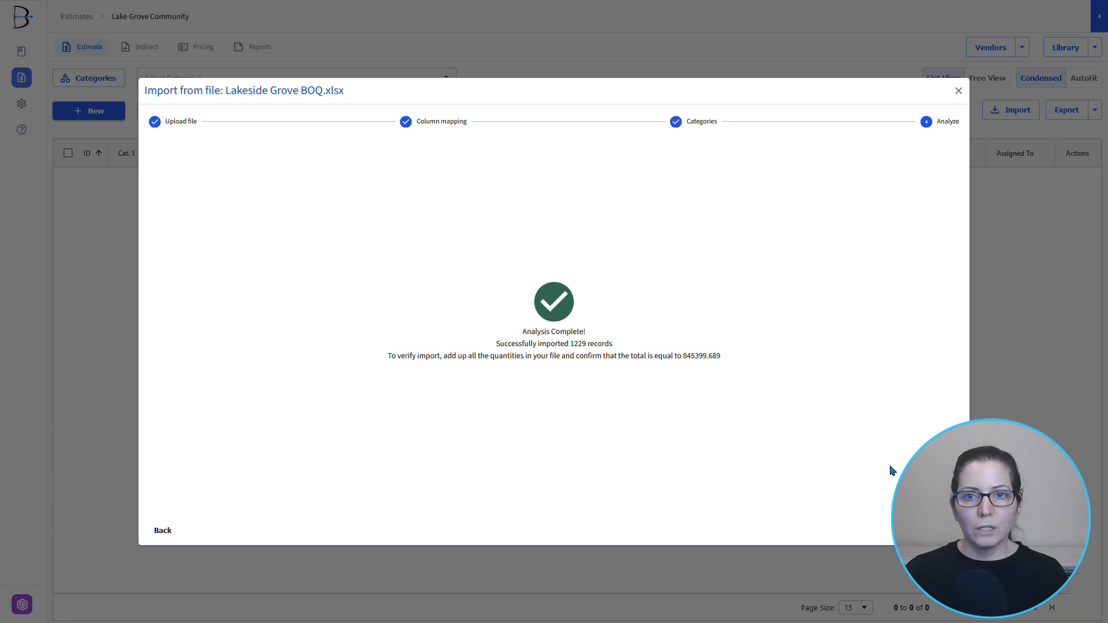
{"action": "left_click", "coordinate": [941, 530]}
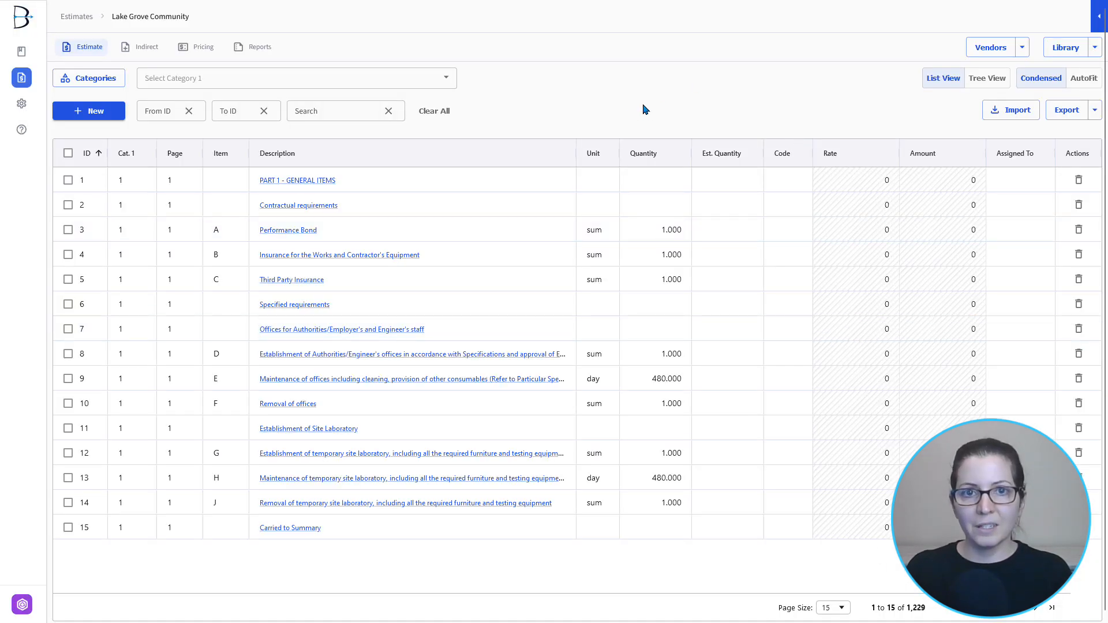
- Review the imported categories, inspect the PART 3 items in the tree view, and return to the list view
{"action": "left_click", "coordinate": [413, 75]}
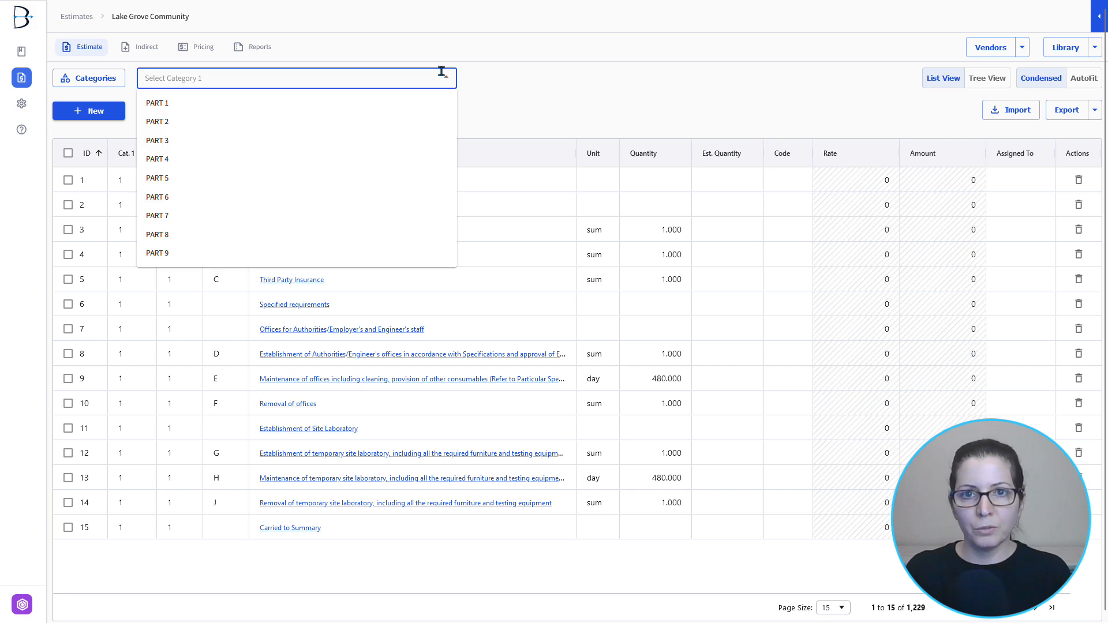
{"action": "left_click", "coordinate": [611, 94]}
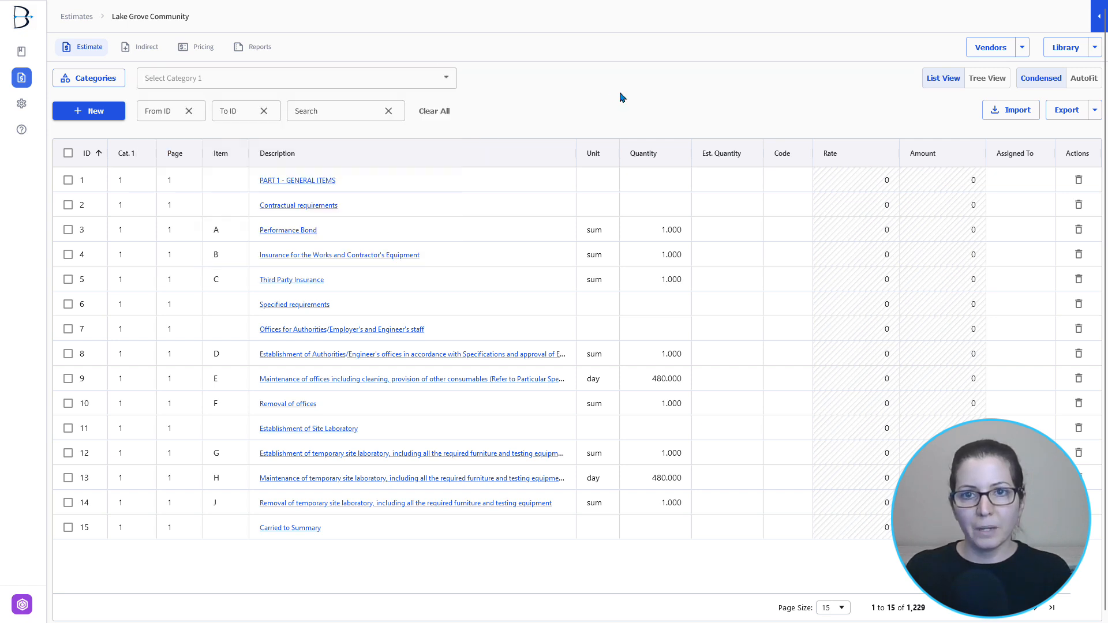
{"action": "left_click", "coordinate": [997, 85]}
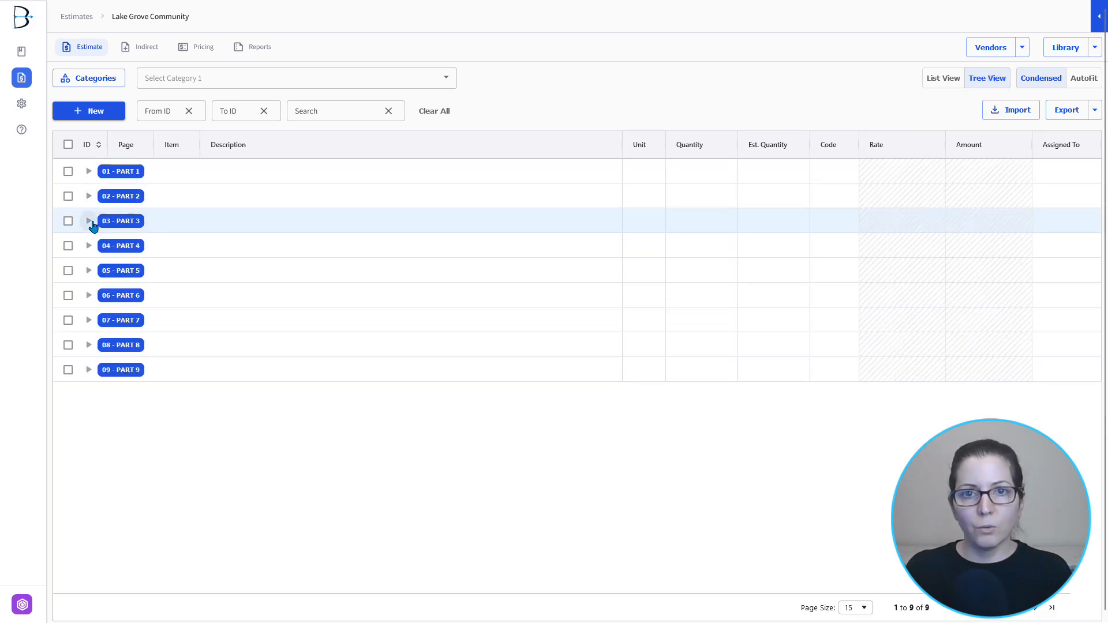
{"action": "left_click", "coordinate": [89, 222]}
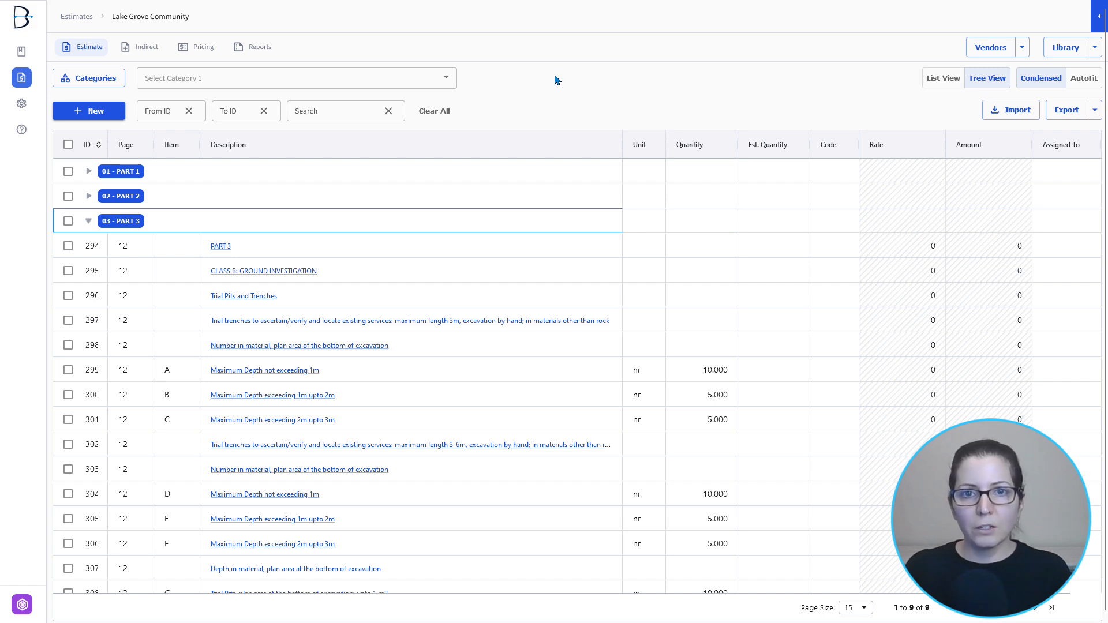
{"action": "left_click", "coordinate": [933, 78]}
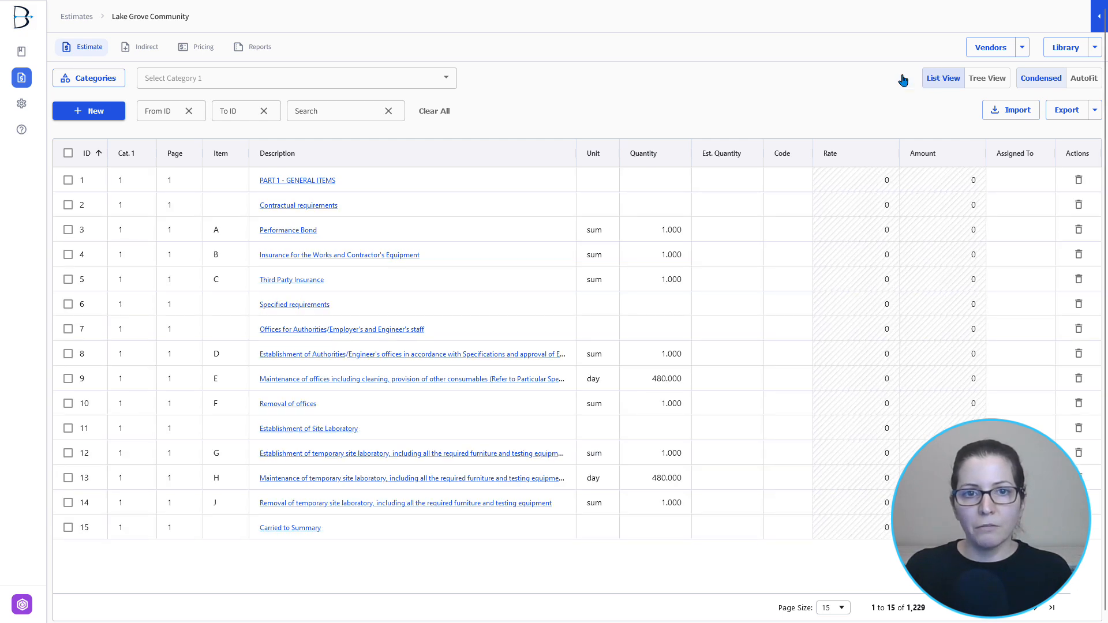
- Filter the estimate to category PART 5 and export the rates only to the originally imported file
{"action": "left_click", "coordinate": [332, 85]}
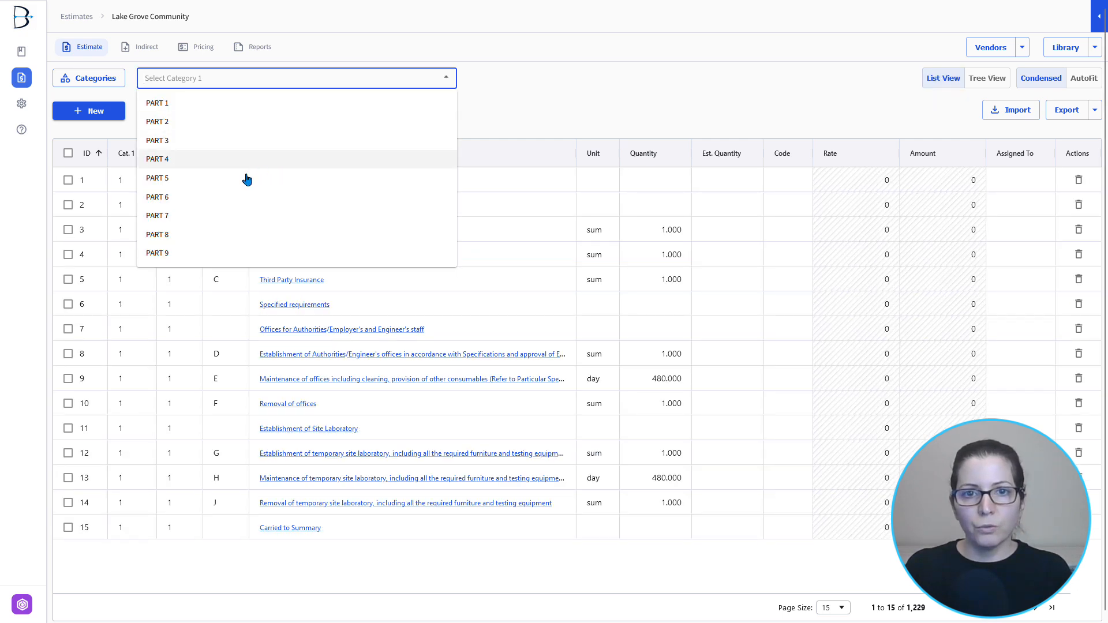
{"action": "left_click", "coordinate": [246, 178]}
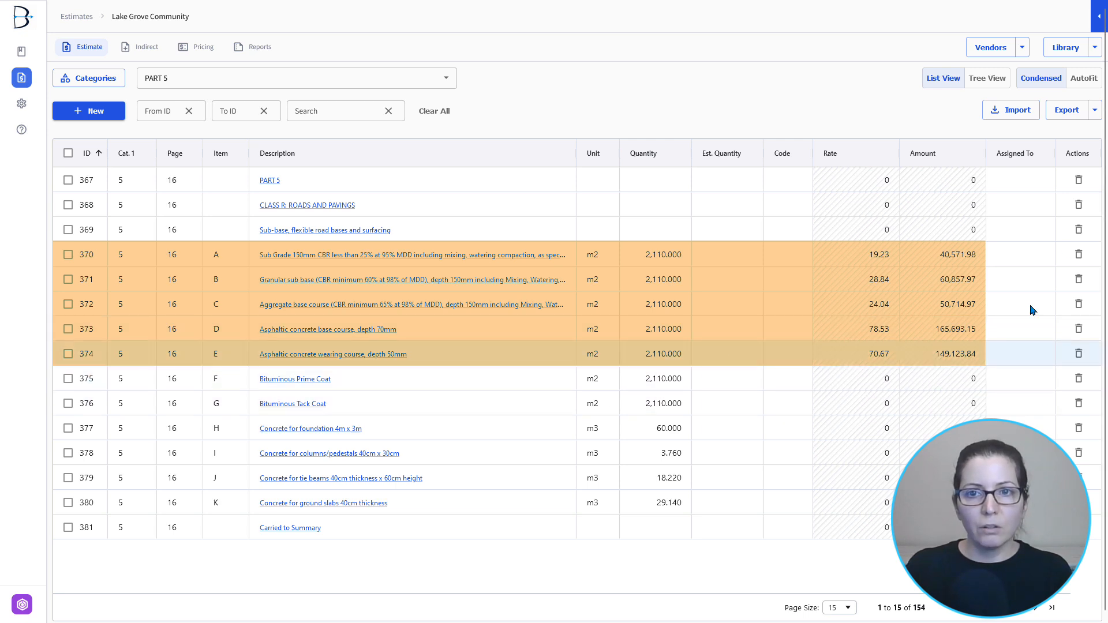
{"action": "left_click", "coordinate": [1094, 113]}
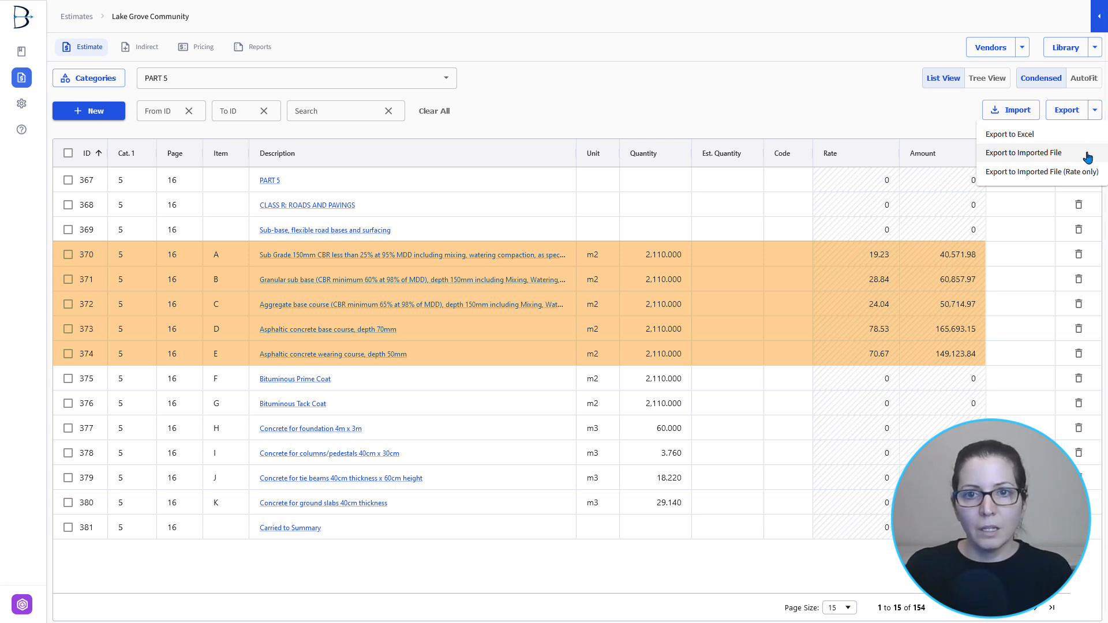
{"action": "left_click", "coordinate": [1018, 173]}
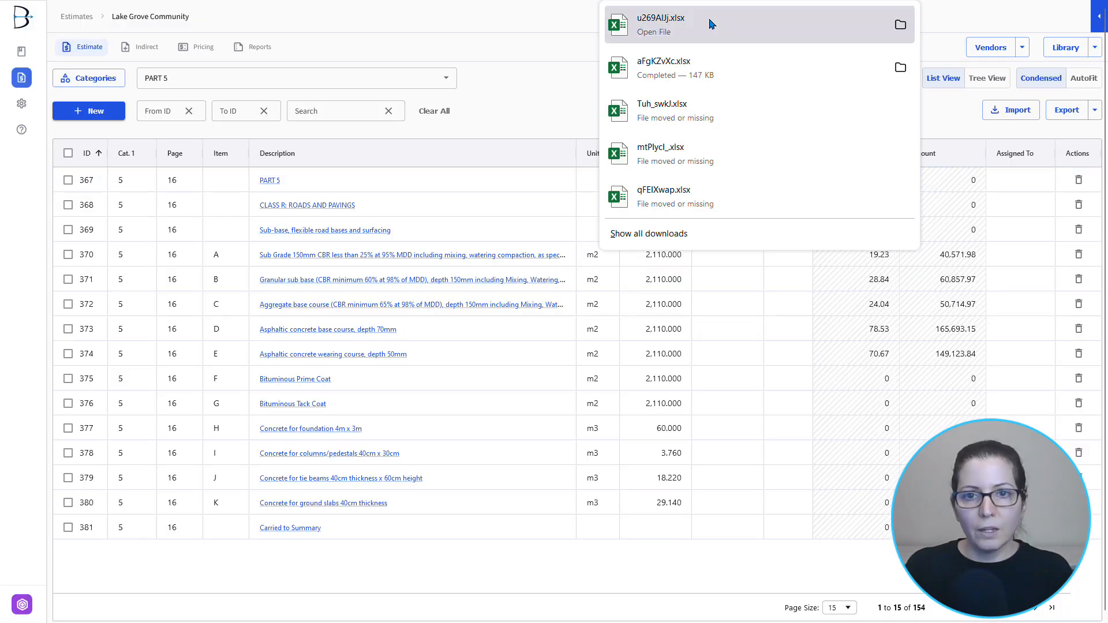
- Open the exported workbook in Excel, compare the rates on sheet P5 with the estimate, and close the workbook
{"action": "left_click", "coordinate": [720, 30]}
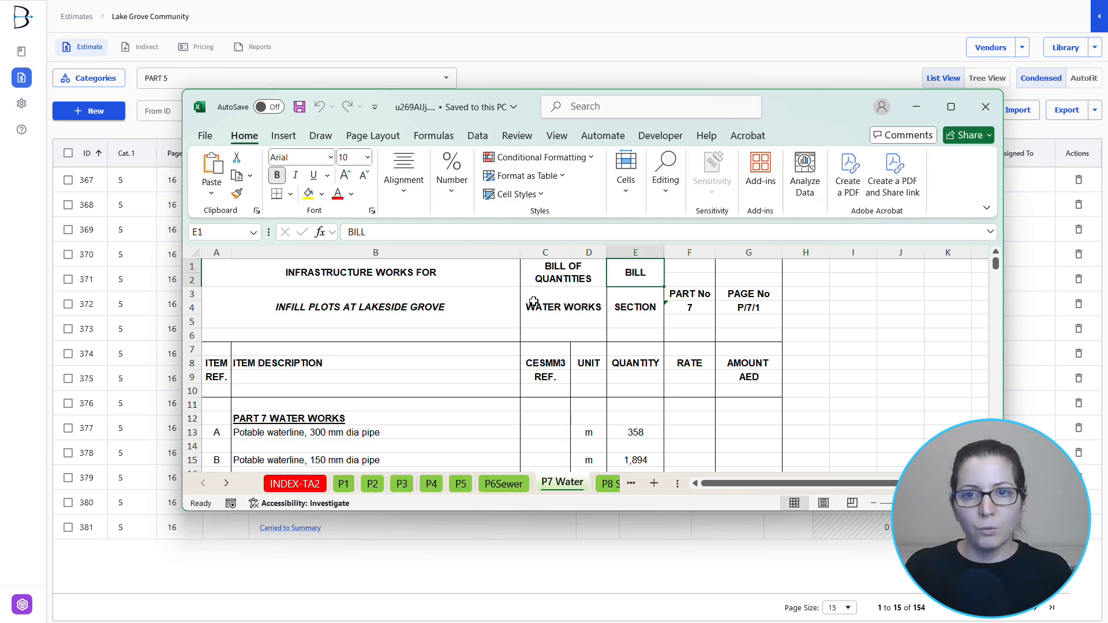
{"action": "left_click", "coordinate": [463, 488]}
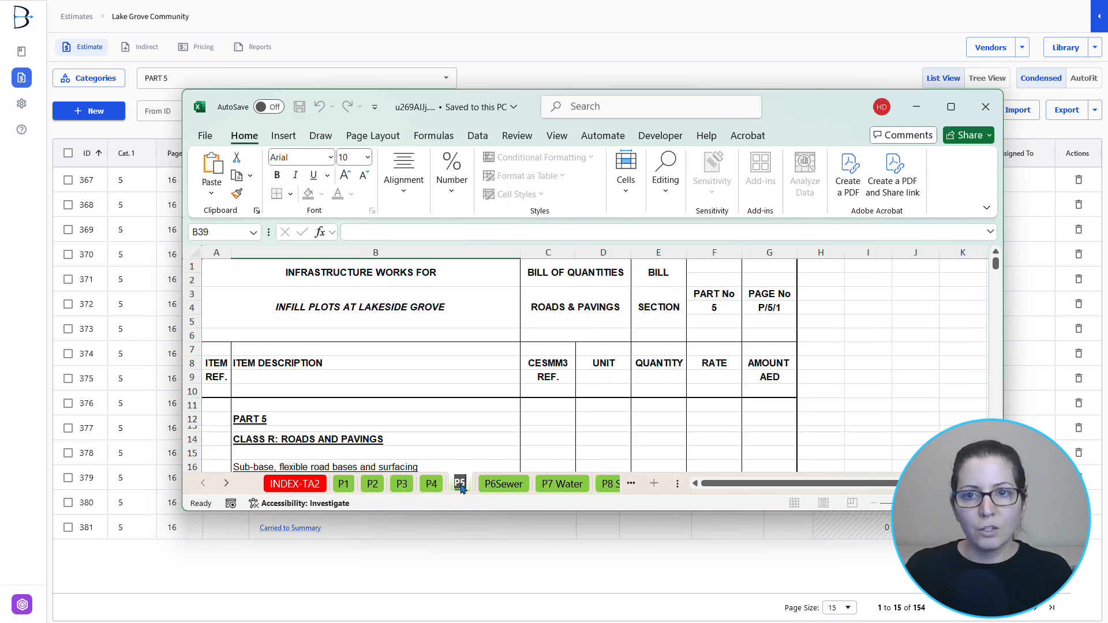
{"action": "left_click", "coordinate": [667, 374]}
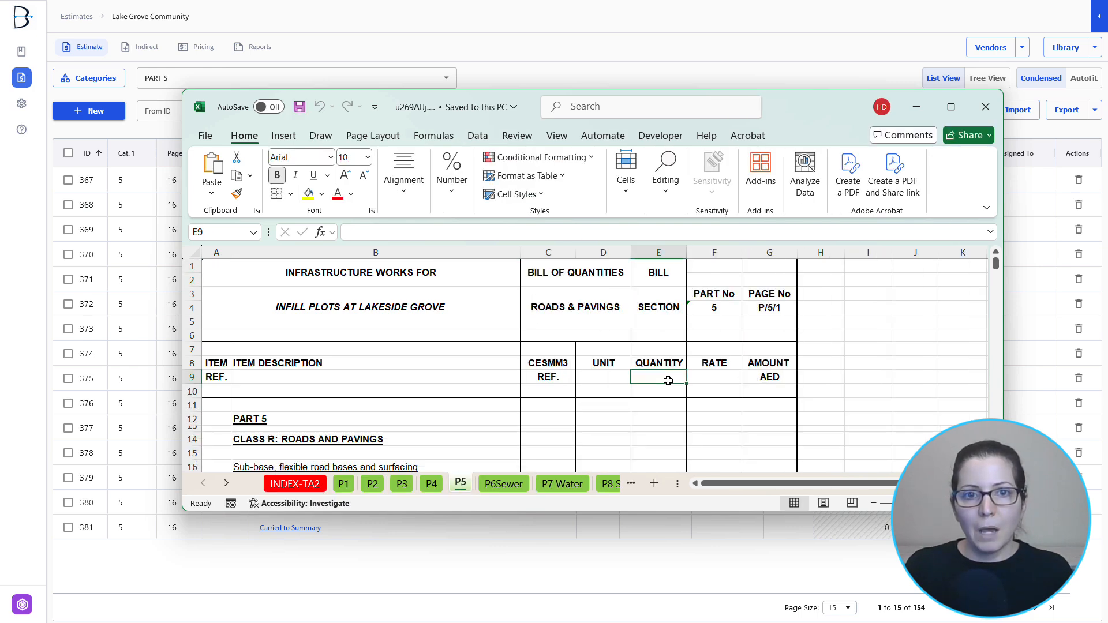
{"action": "scroll", "coordinate": [668, 378], "scroll_direction": "down", "scroll_amount": 3}
{"action": "scroll", "coordinate": [668, 380], "scroll_direction": "down", "scroll_amount": 2}
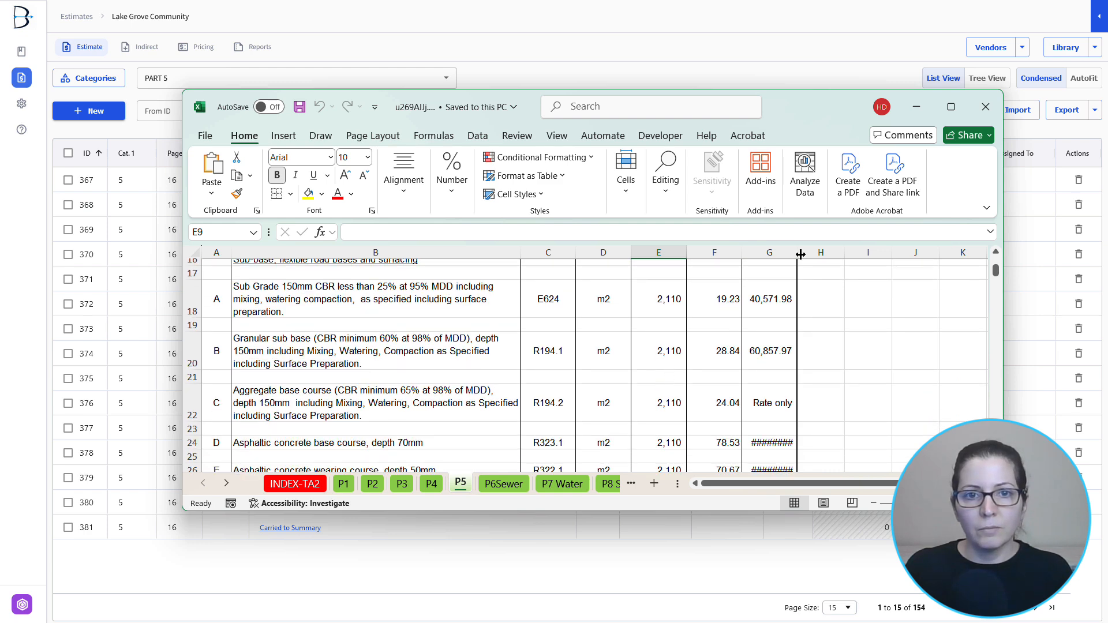
{"action": "left_click_drag", "start_coordinate": [814, 107], "coordinate": [629, 104]}
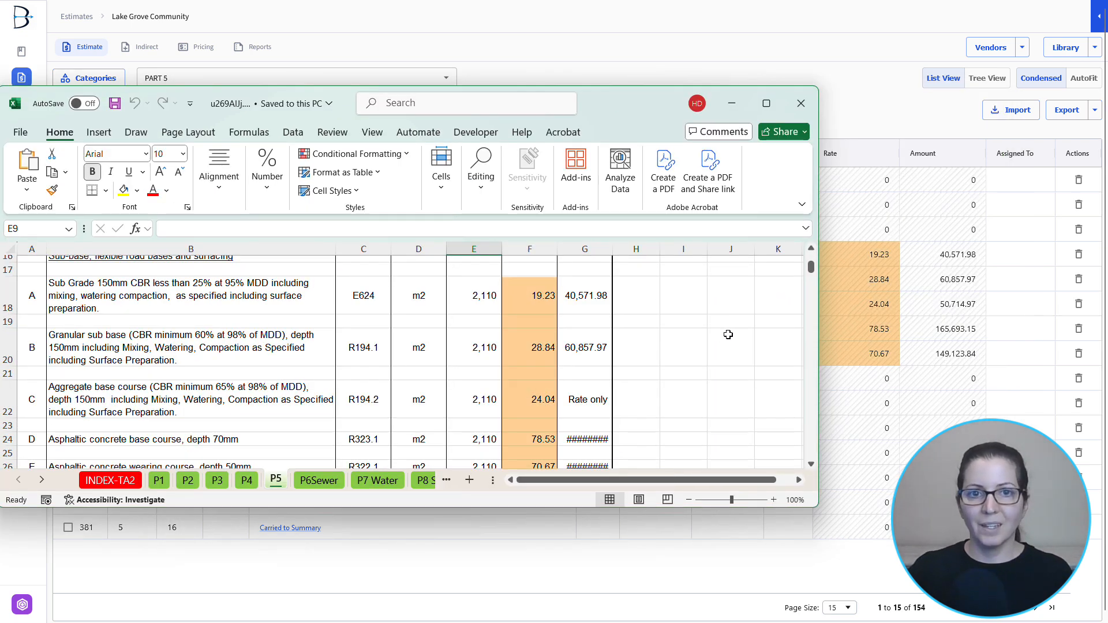
{"action": "left_click", "coordinate": [801, 104]}
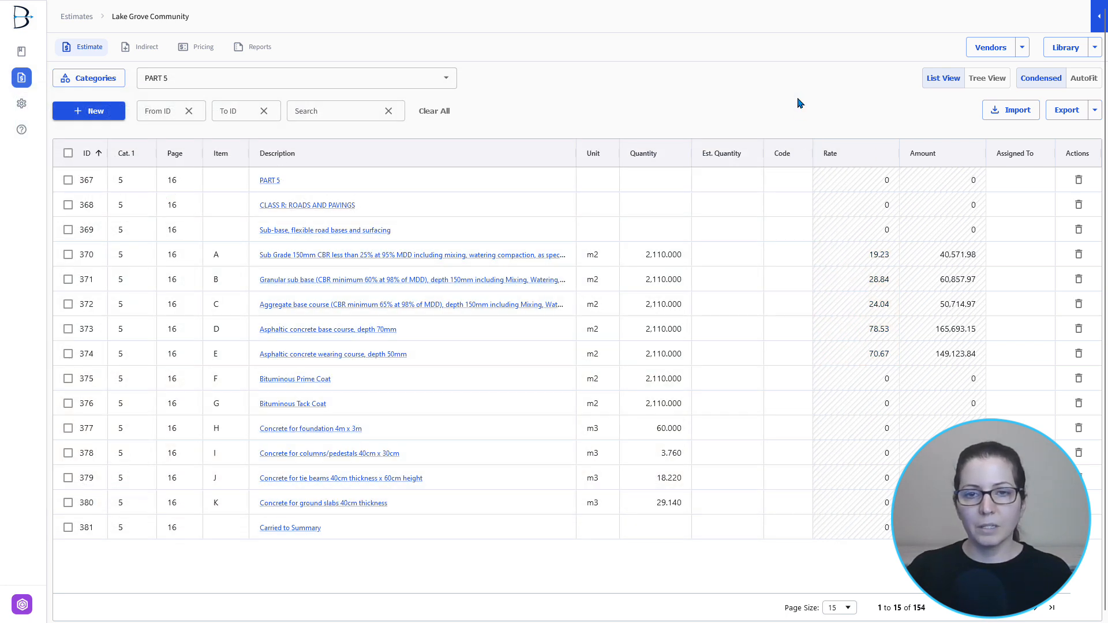
- Open the Rapid Transit System estimate and upload RAPID TRANSIT SYSTEM BID SCHEDULE.pdf as its import file
{"action": "left_click", "coordinate": [77, 17]}
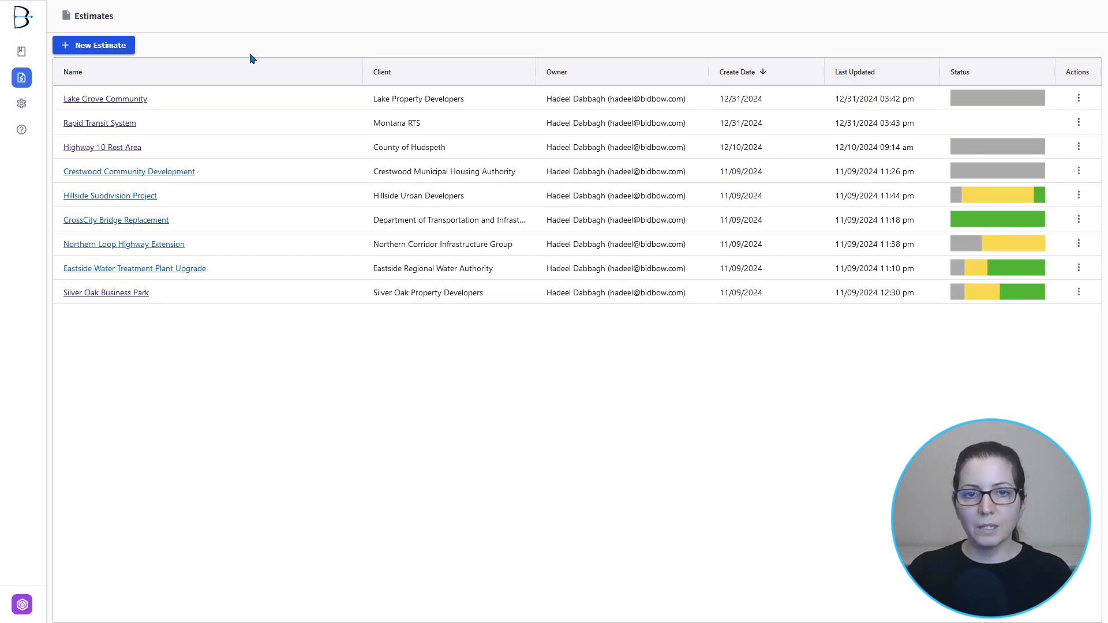
{"action": "left_click", "coordinate": [118, 127]}
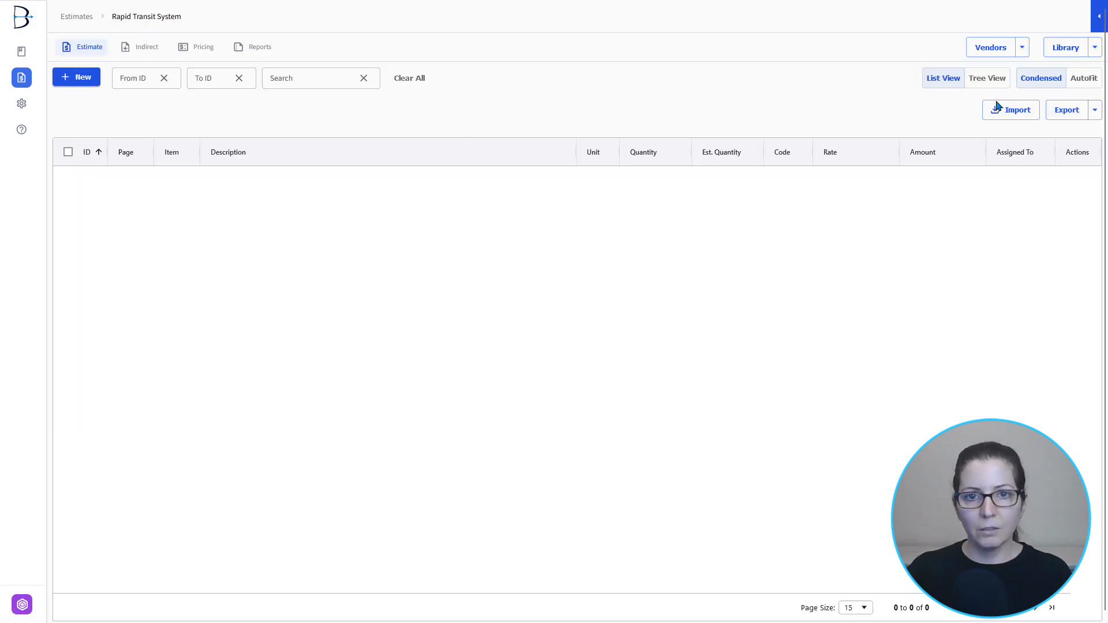
{"action": "left_click", "coordinate": [1001, 109]}
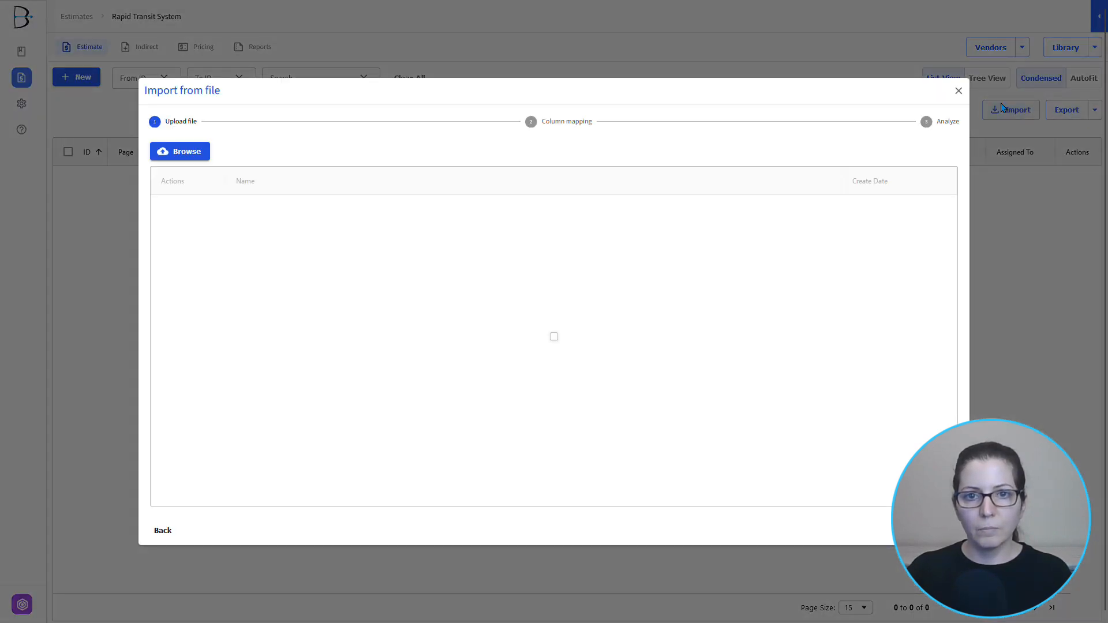
{"action": "left_click", "coordinate": [180, 152]}
{"action": "left_click", "coordinate": [206, 163]}
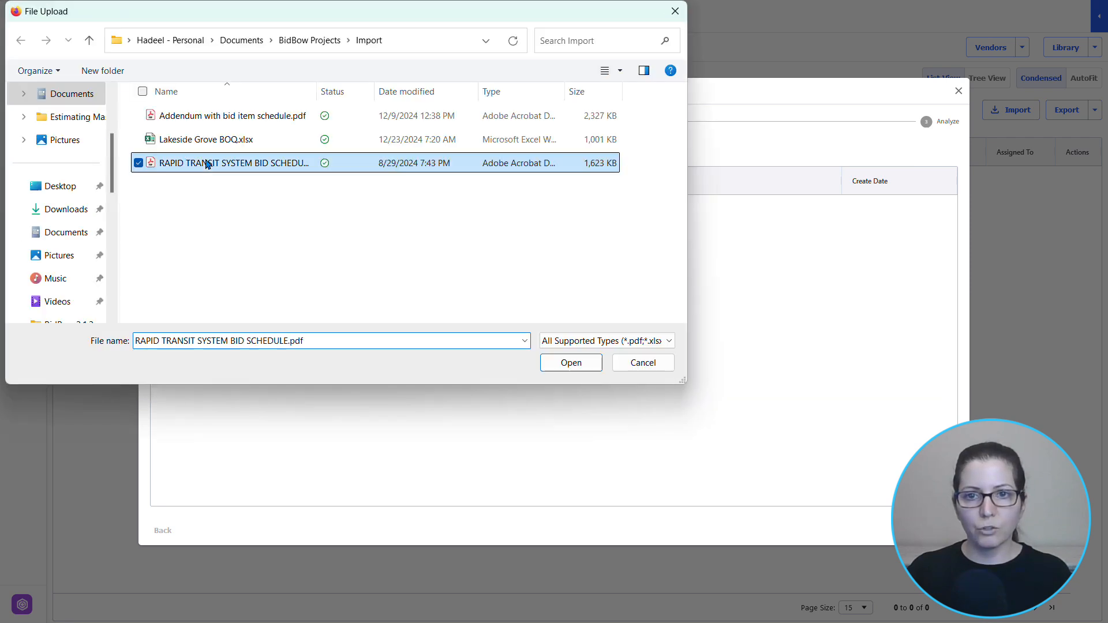
{"action": "left_click", "coordinate": [586, 367]}
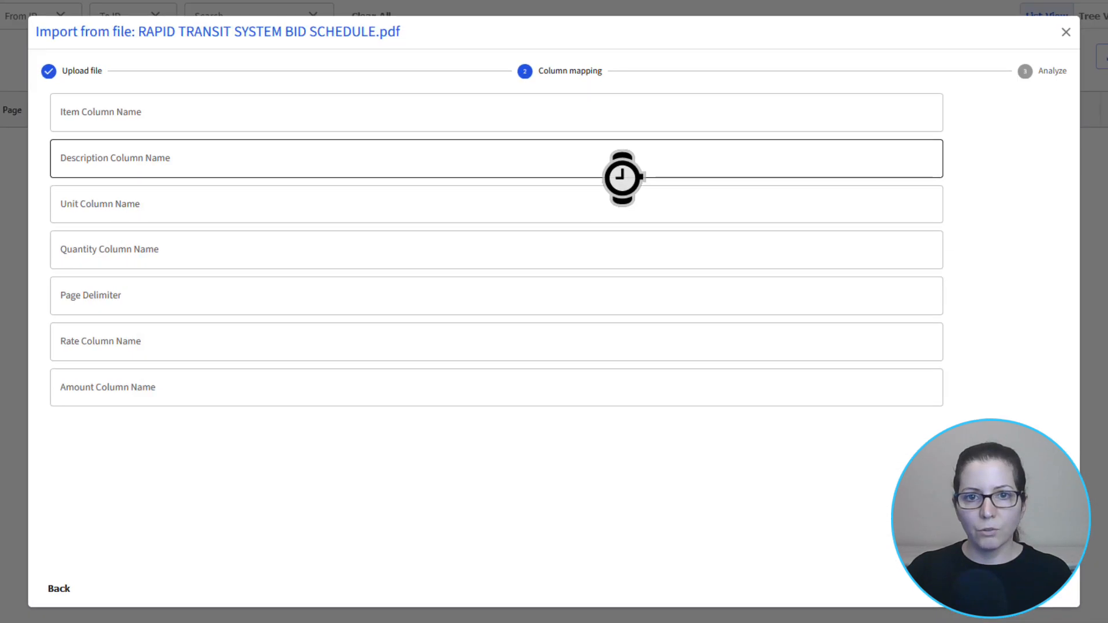
- Map the item, description, unit and quantity columns to Item, Description, Unit and QTY, run the analysis, and finish the PDF import
{"action": "left_click", "coordinate": [382, 110]}
{"action": "type", "text": "Item"}
{"action": "key", "text": "Tab"}
{"action": "type", "text": "Description"}
{"action": "key", "text": "Tab"}
{"action": "type", "text": "Unit"}
{"action": "key", "text": "Tab"}
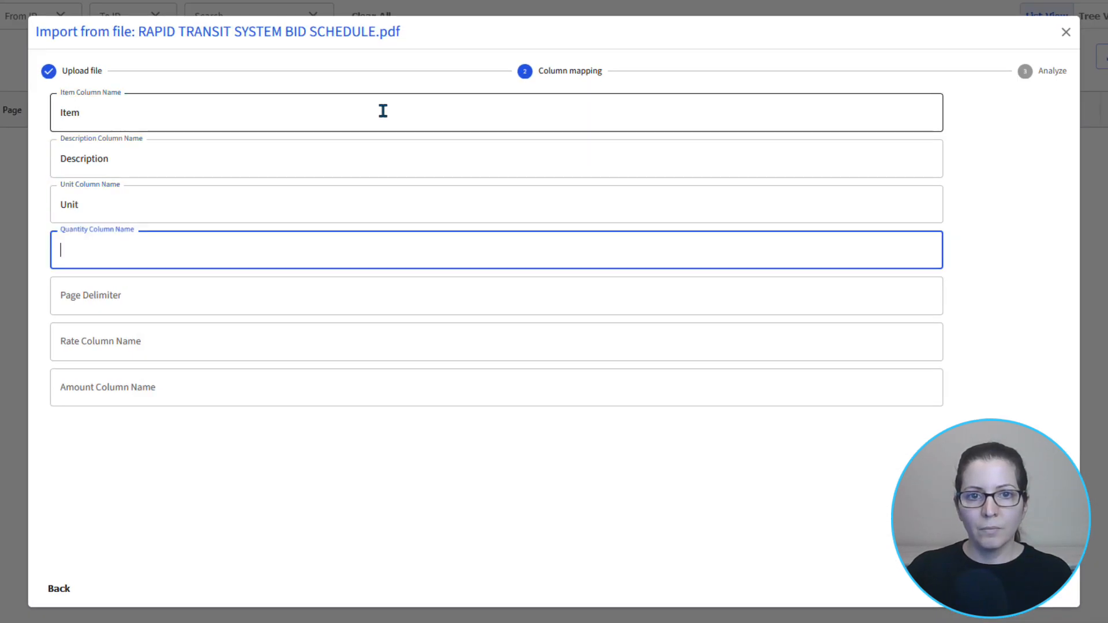
{"action": "type", "text": "QTY"}
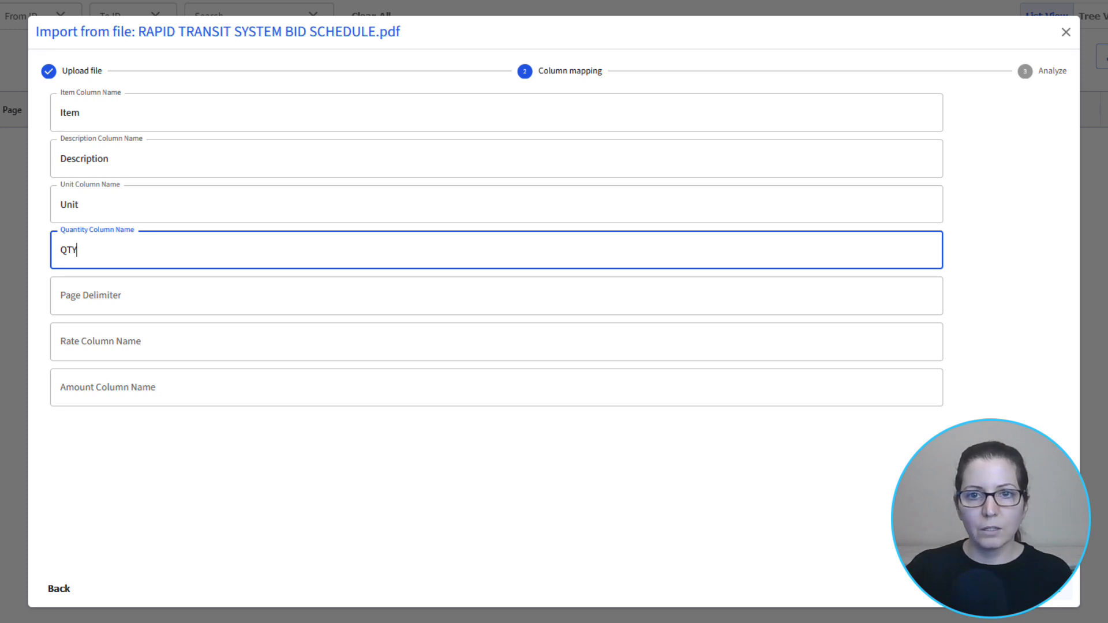
{"action": "left_click", "coordinate": [1054, 590]}
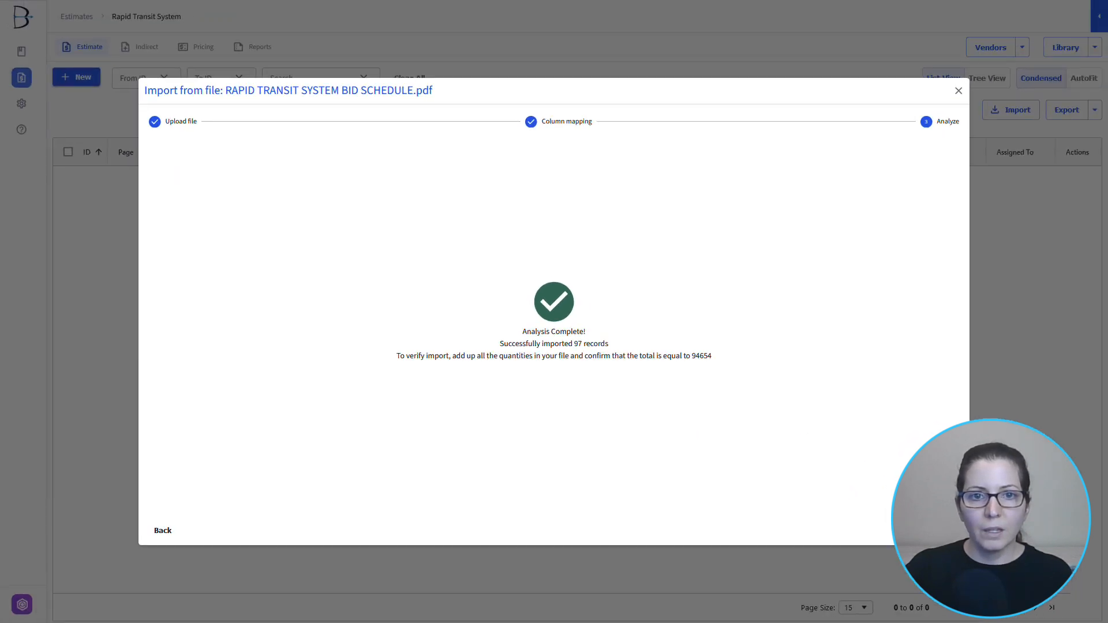
{"action": "left_click", "coordinate": [944, 530]}
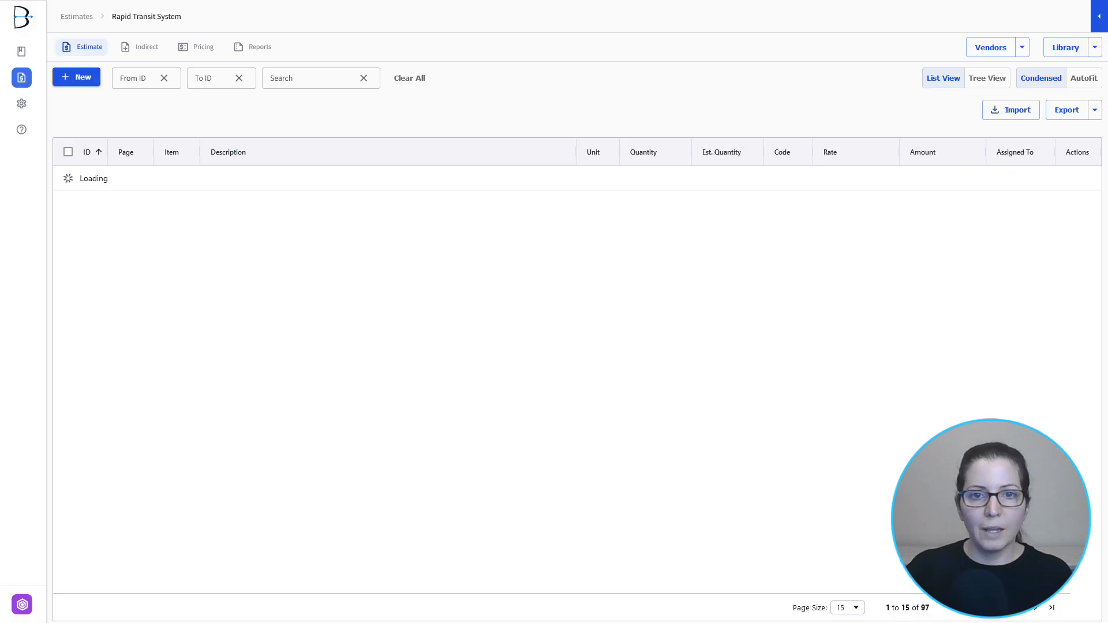